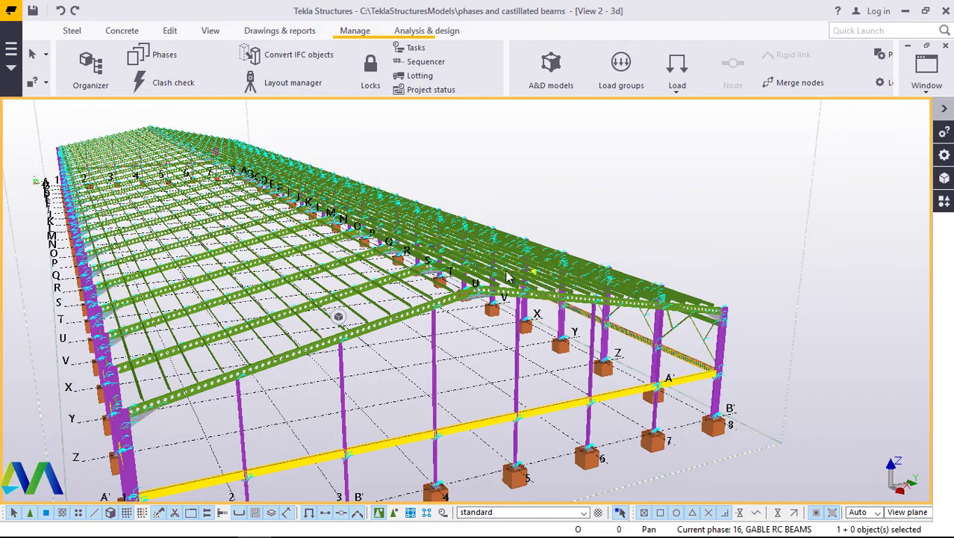
Preview the rafters with other members as wireframe, then restore solid display and clear the selection
key("ctrl+5")
key("ctrl+4")
left_click(487, 299)
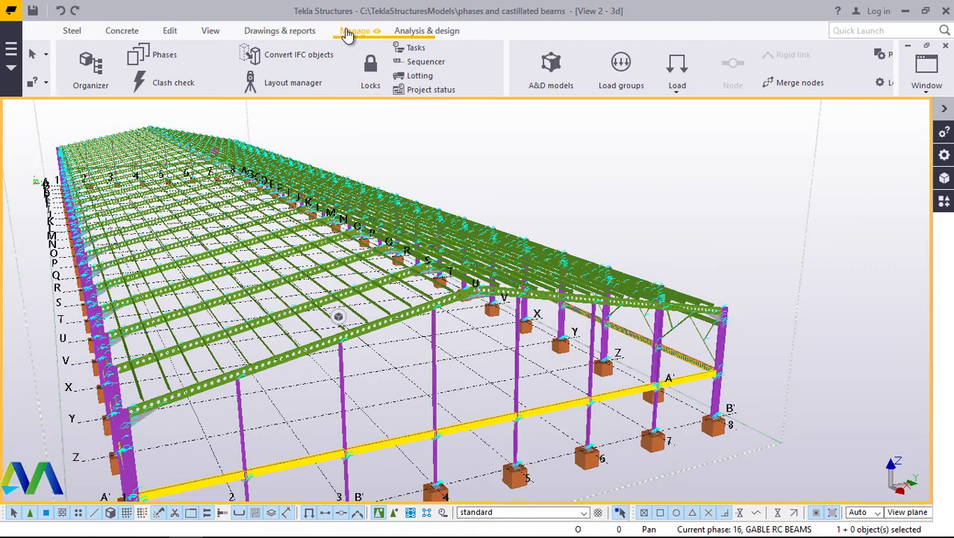
Launch the Organizer from the Manage tab
left_click(292, 35)
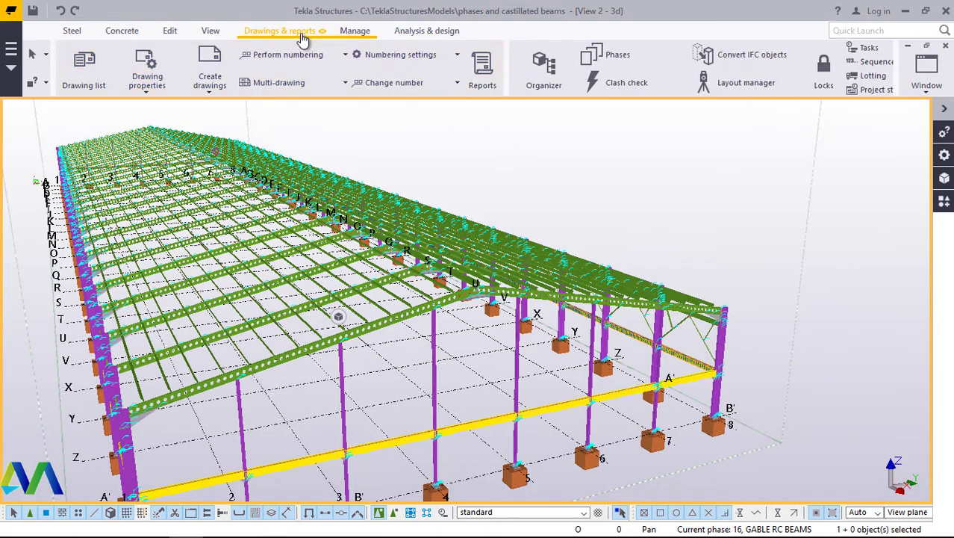
left_click(355, 33)
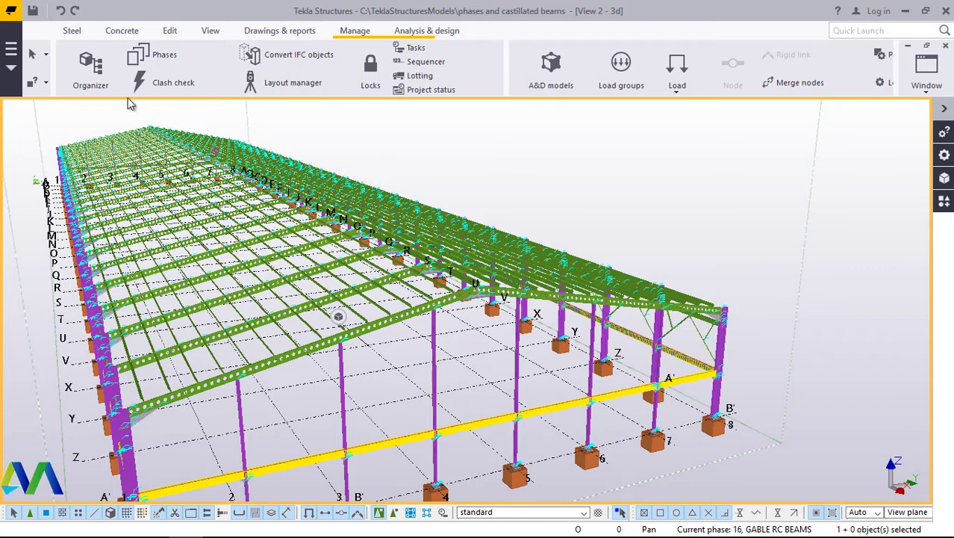
left_click(95, 77)
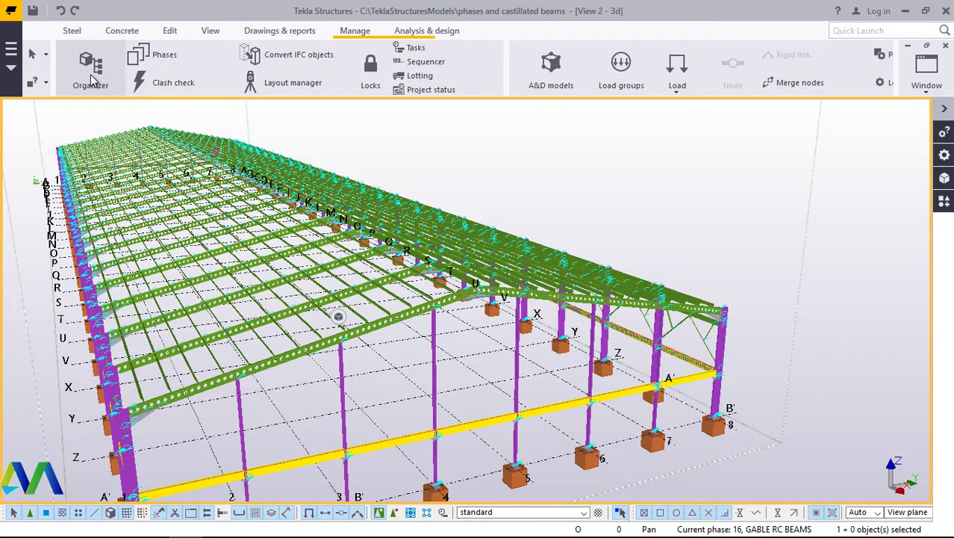
left_click(91, 74)
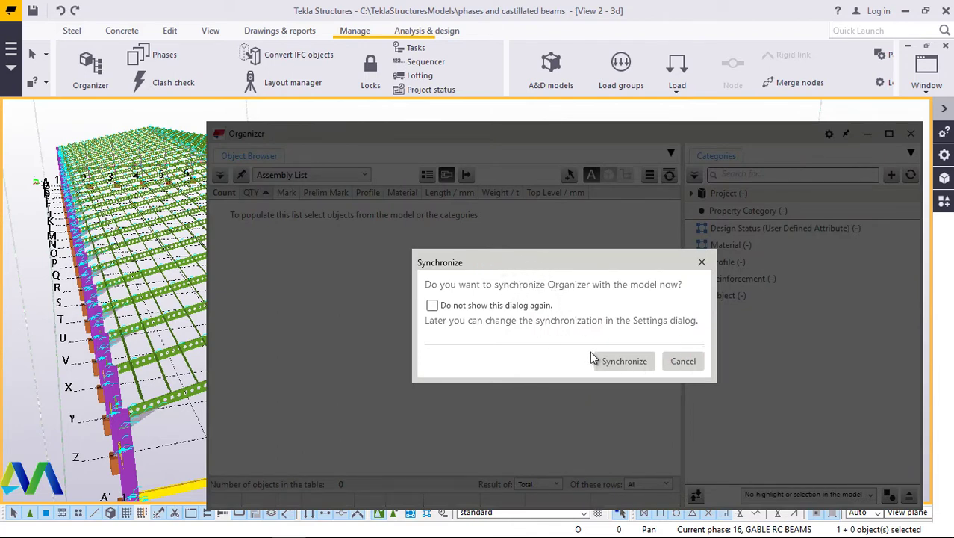
Cancel synchronization and browse the Organizer list types, keeping Assembly List selected
left_click(683, 362)
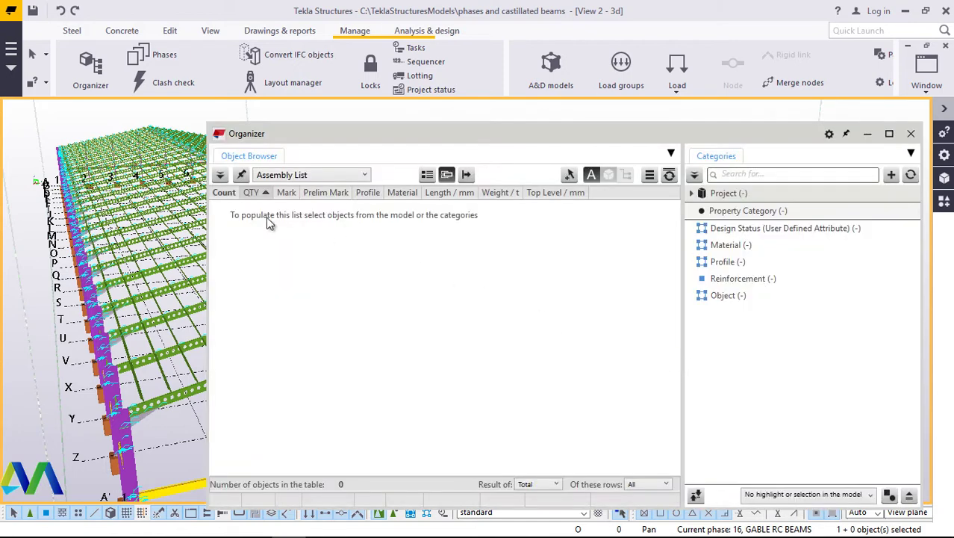
double_click(260, 159)
left_click(357, 178)
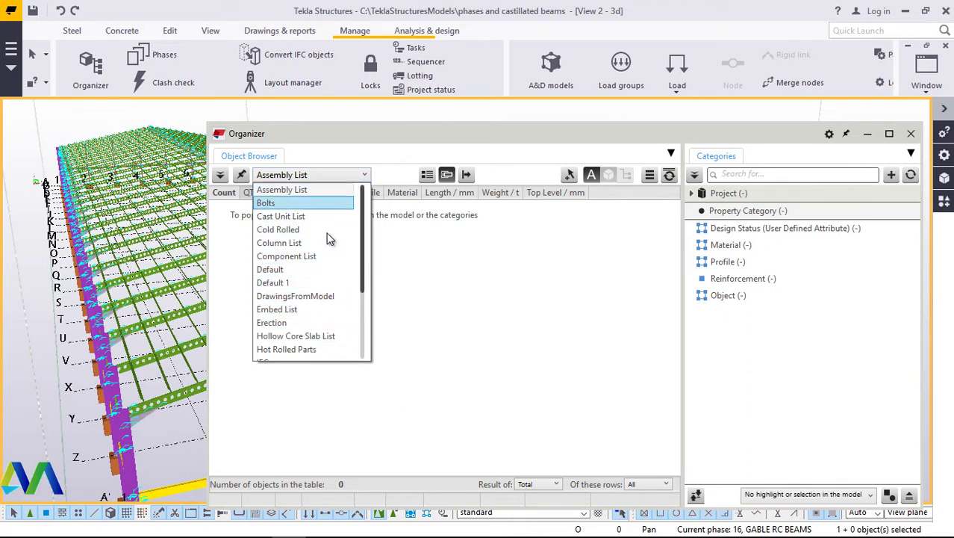
scroll(360, 297, "down", 3)
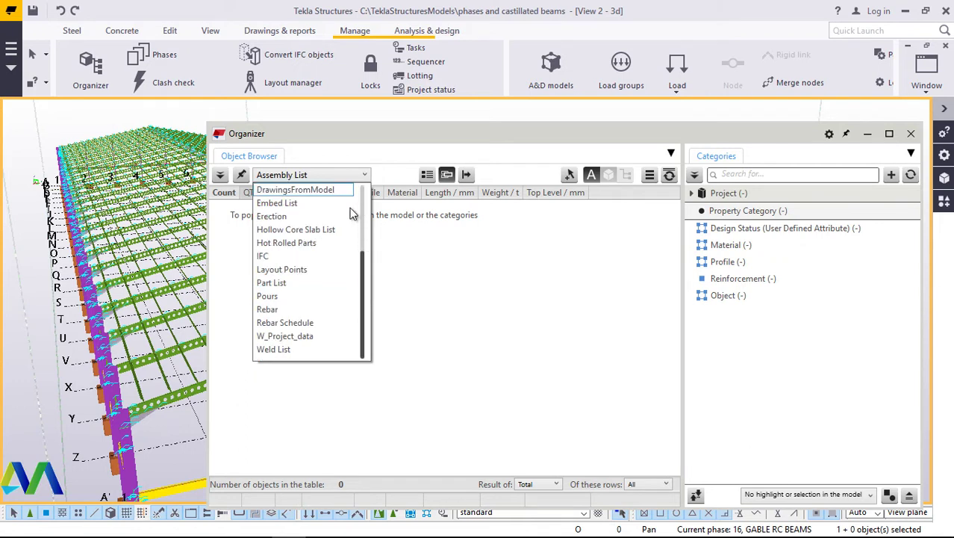
scroll(306, 242, "up", 3)
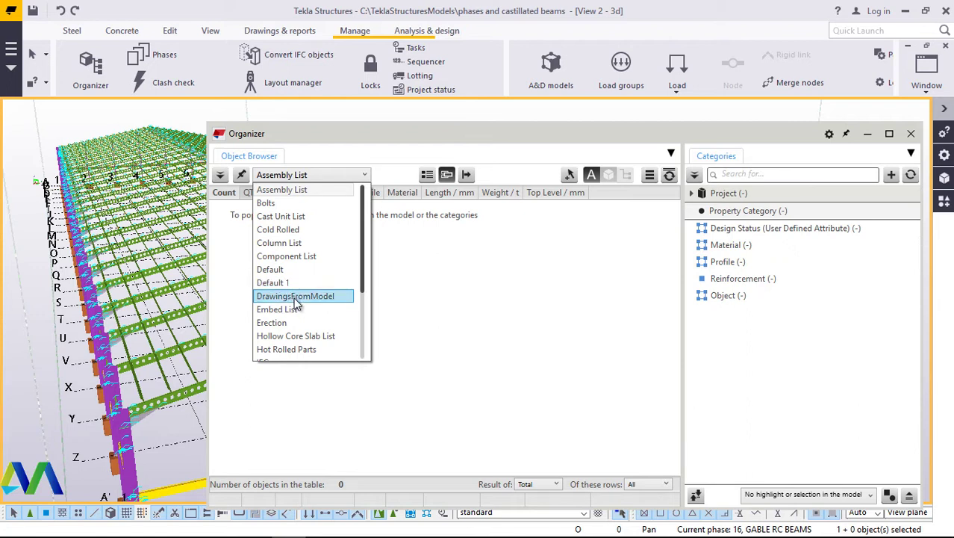
scroll(289, 321, "down", 3)
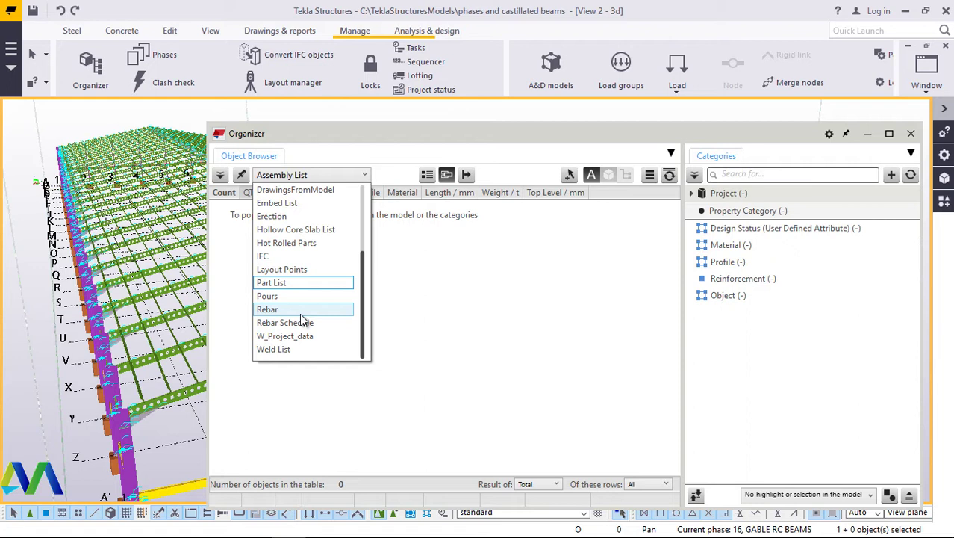
scroll(312, 299, "up", 3)
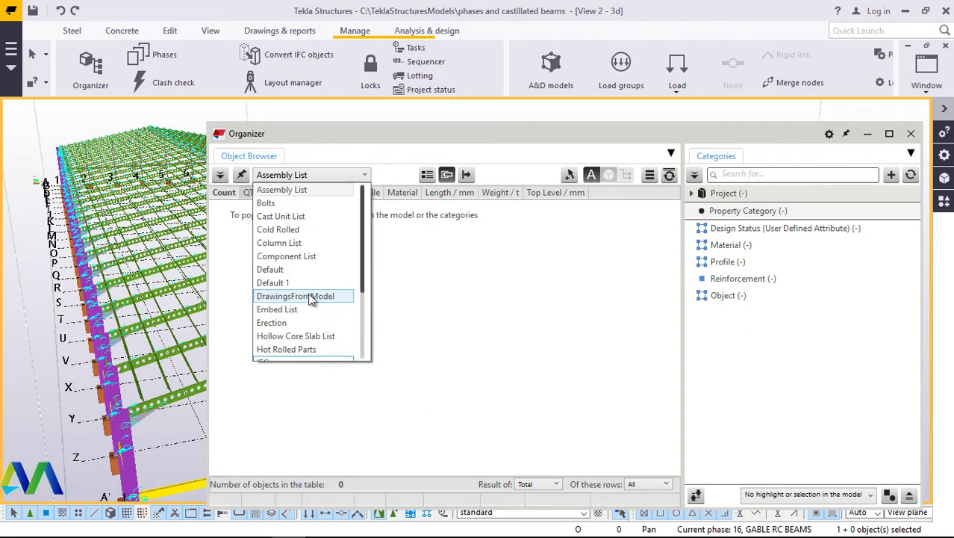
left_click(507, 307)
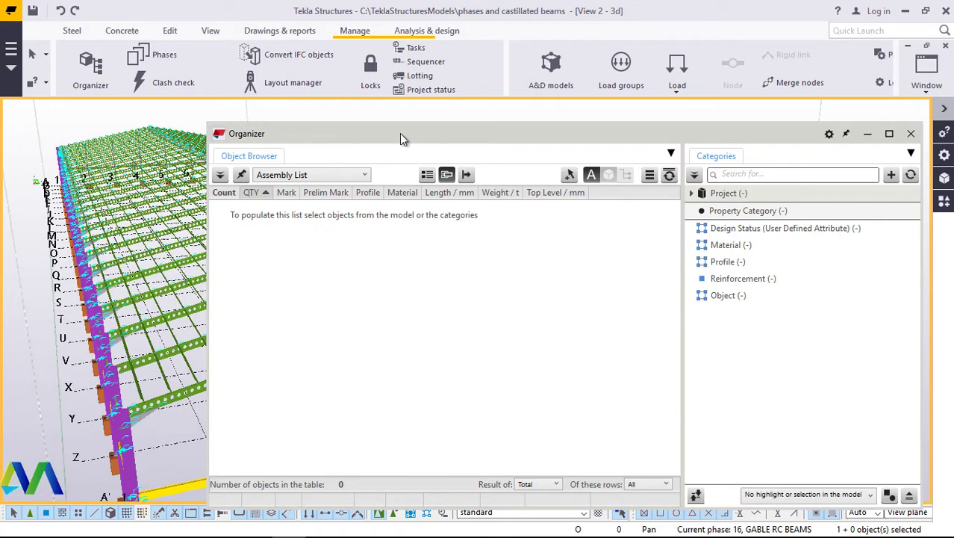
Drag the Organizer window to the right of the 3D steel shed model
left_click_drag(401, 139, 519, 127)
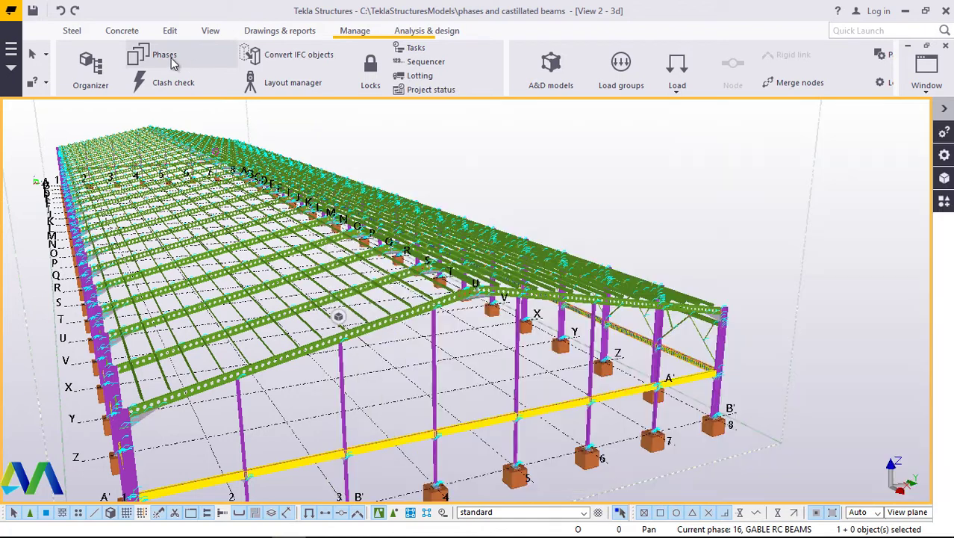
Select every object in phase 6 RAFTER BEAMS using Phase Manager's Objects by phases
left_click(170, 60)
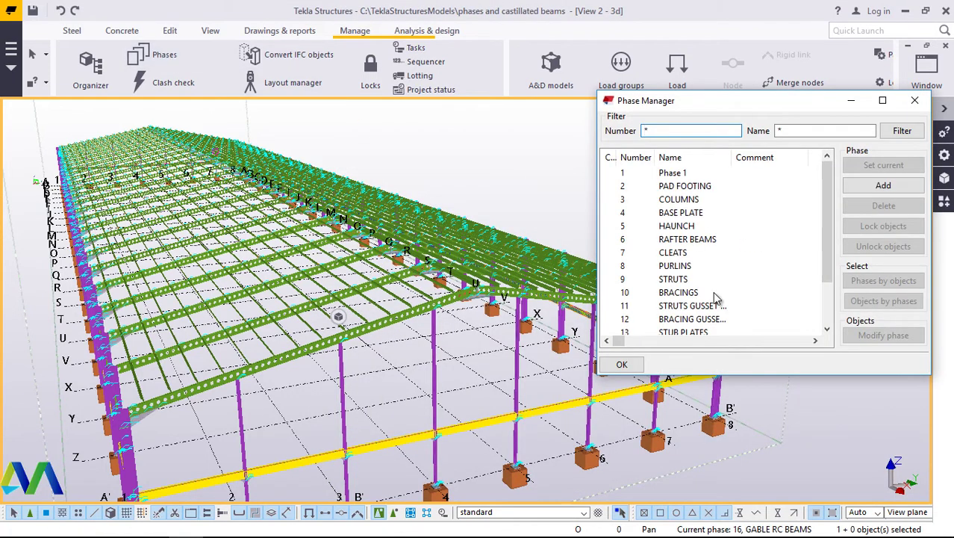
scroll(723, 300, "down", 1)
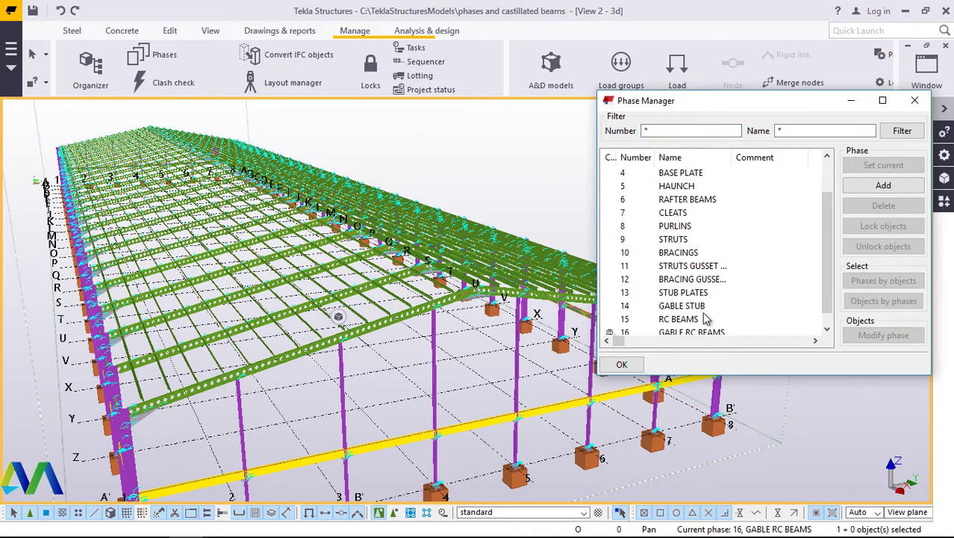
scroll(706, 320, "down", 1)
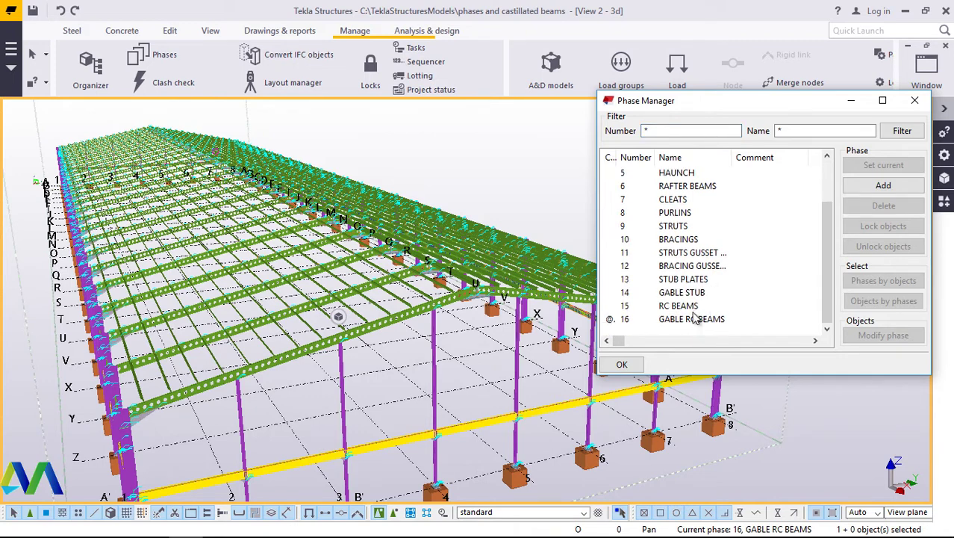
left_click(691, 189)
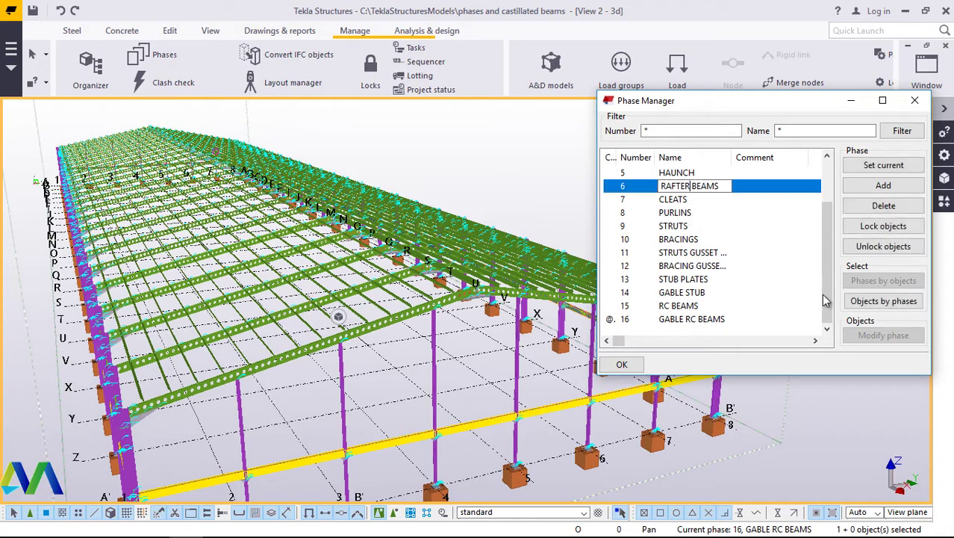
left_click(889, 305)
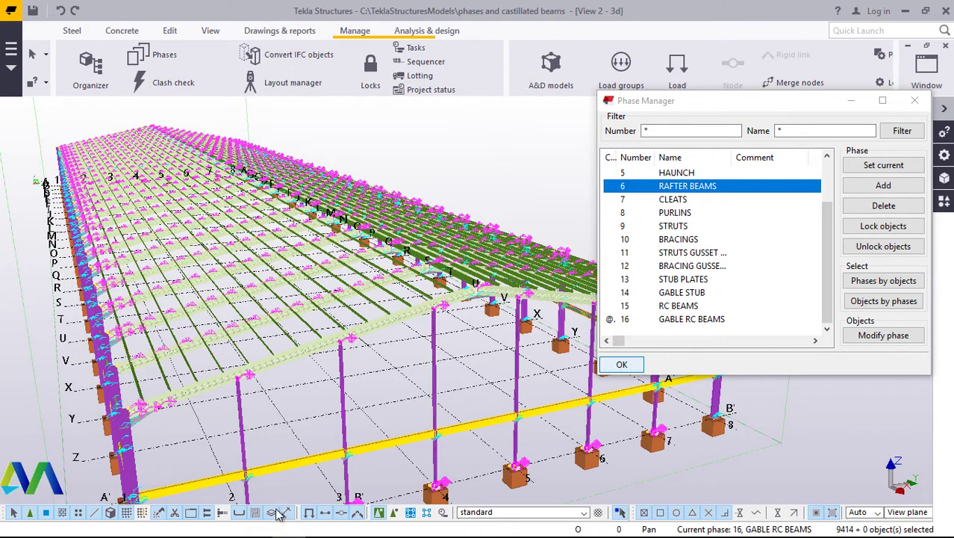
Switch the Organizer to the Erection list, uncombined and sorted by Object Type
left_click(257, 526)
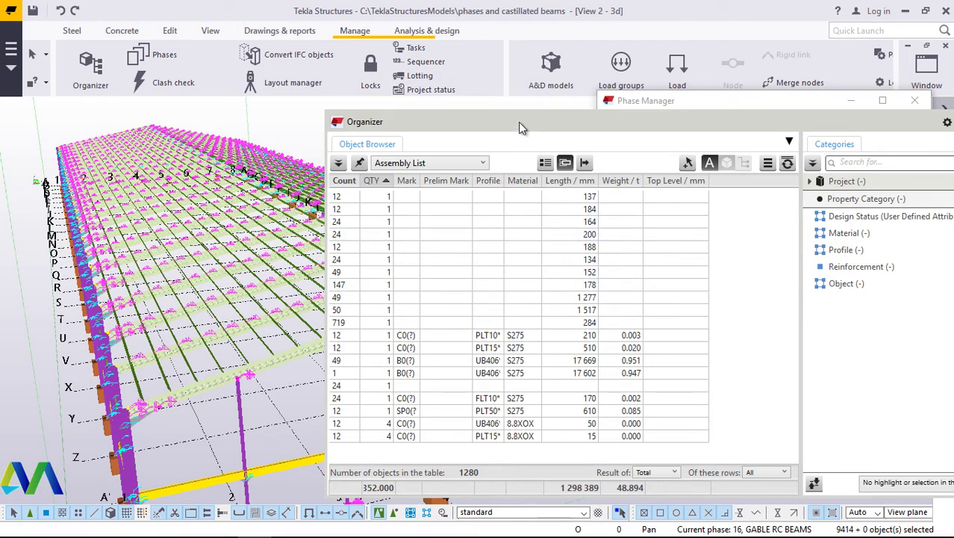
left_click_drag(522, 121, 510, 71)
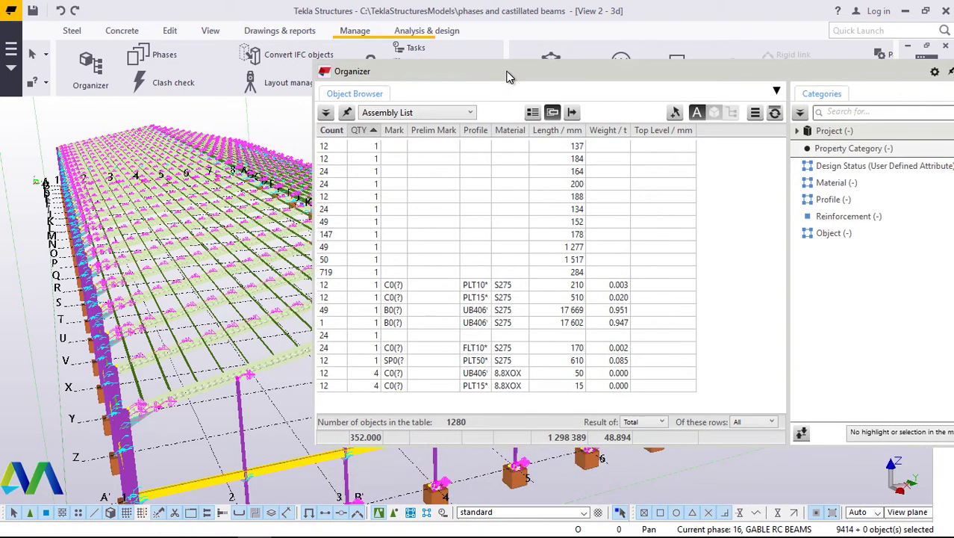
left_click(472, 114)
scroll(471, 119, "up", 1)
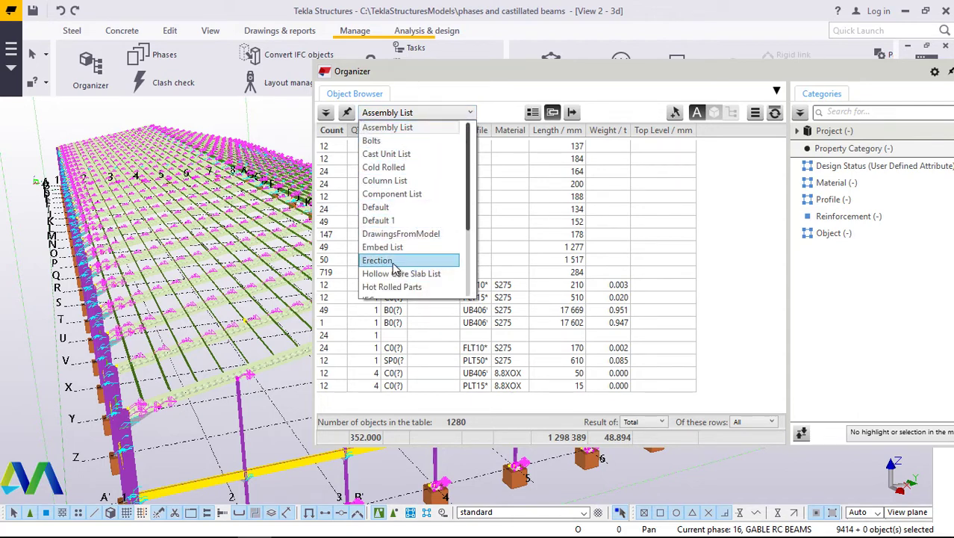
left_click(394, 260)
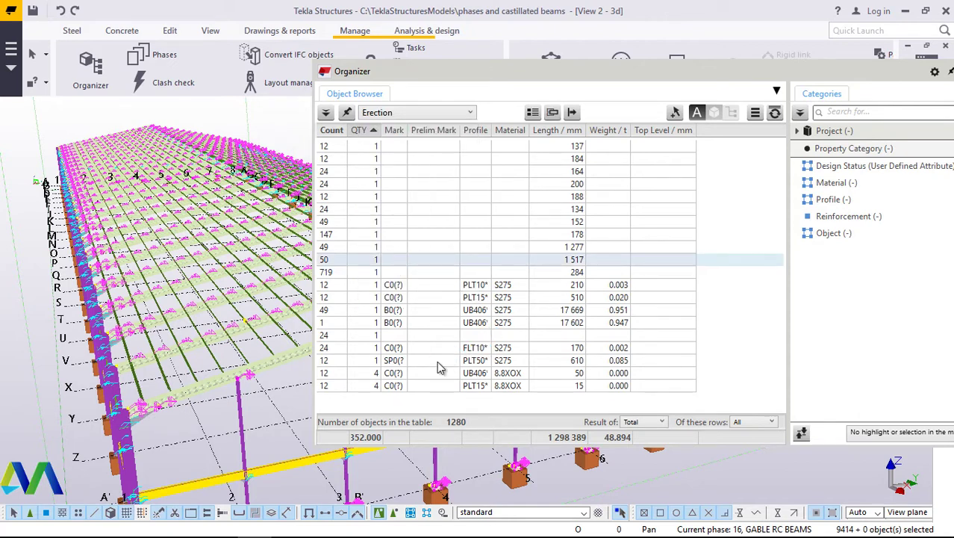
left_click(392, 363)
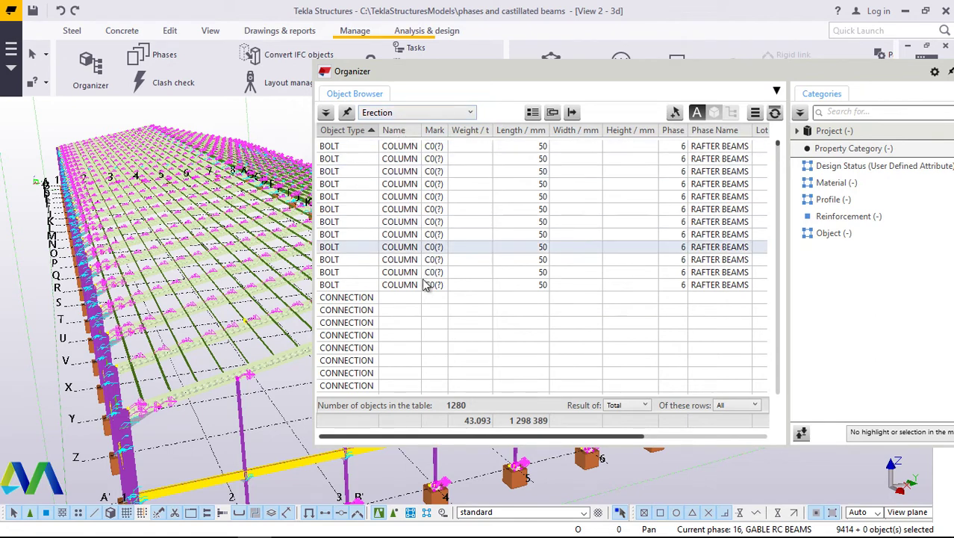
Show the Weld List report in the Organizer and scroll through its weld rows
left_click(466, 113)
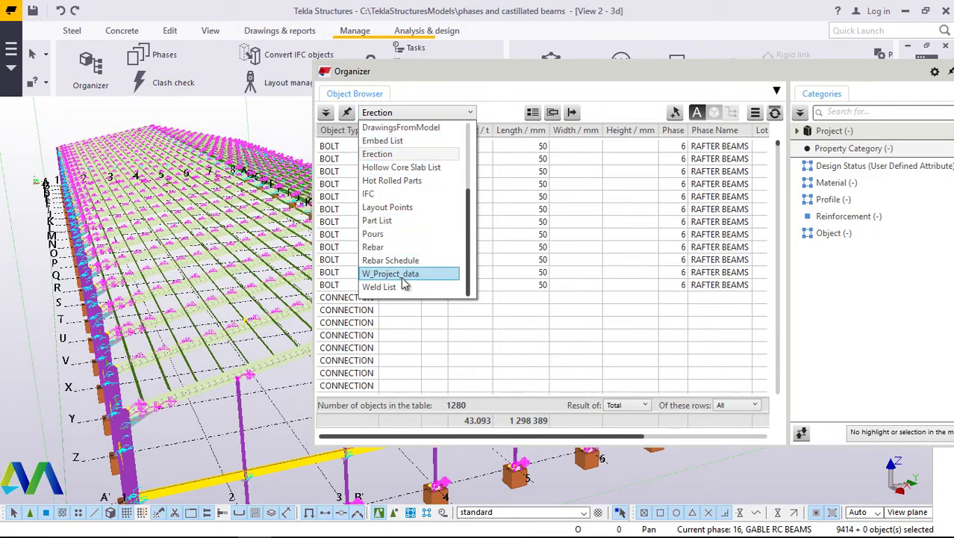
left_click(398, 287)
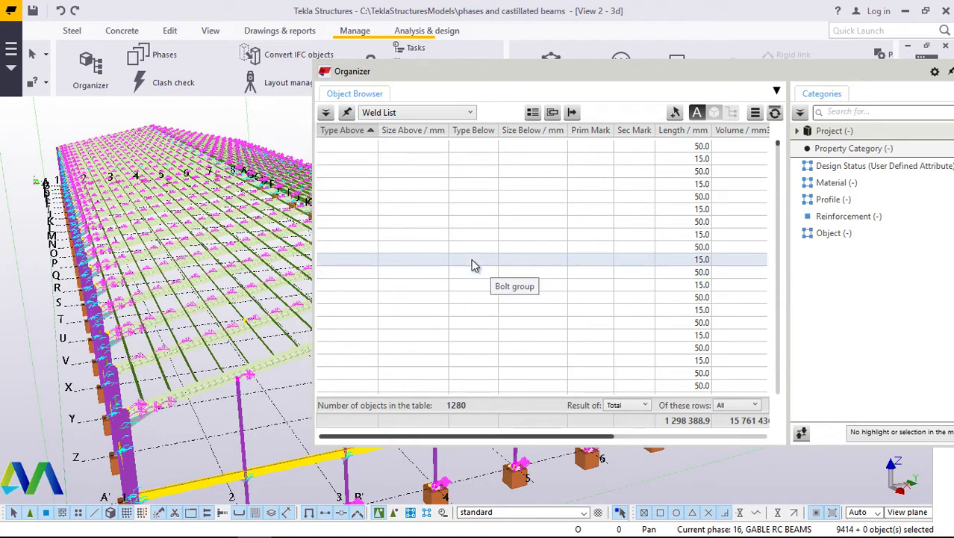
scroll(471, 265, "down", 1)
scroll(473, 265, "down", 1)
scroll(472, 265, "down", 1)
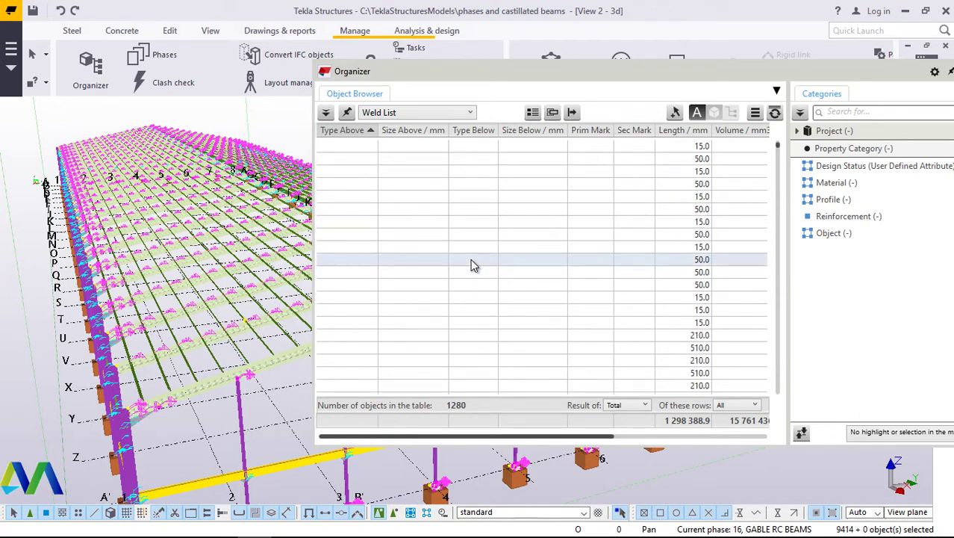
scroll(481, 262, "up", 3)
Enable Combine identical rows so the Weld List gains a Count column
left_click(755, 114)
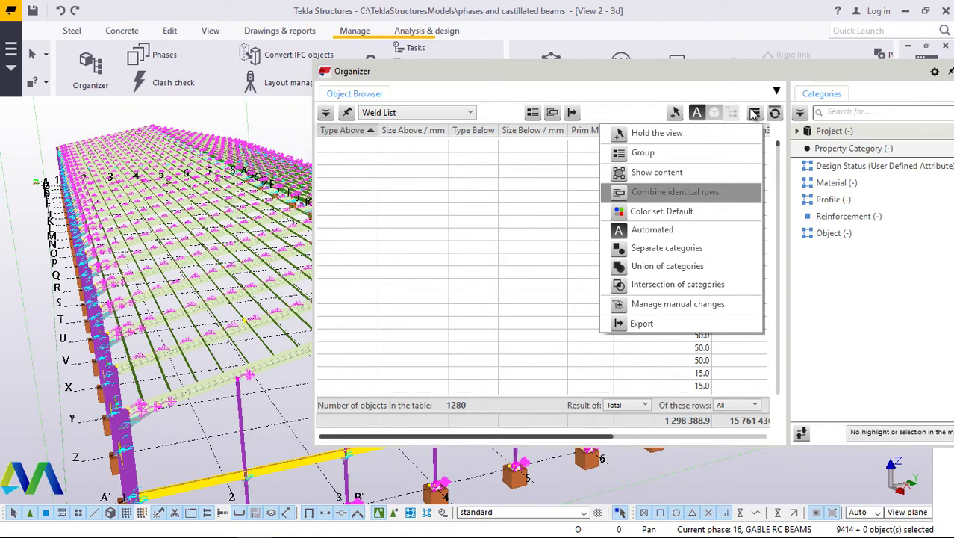
left_click(669, 195)
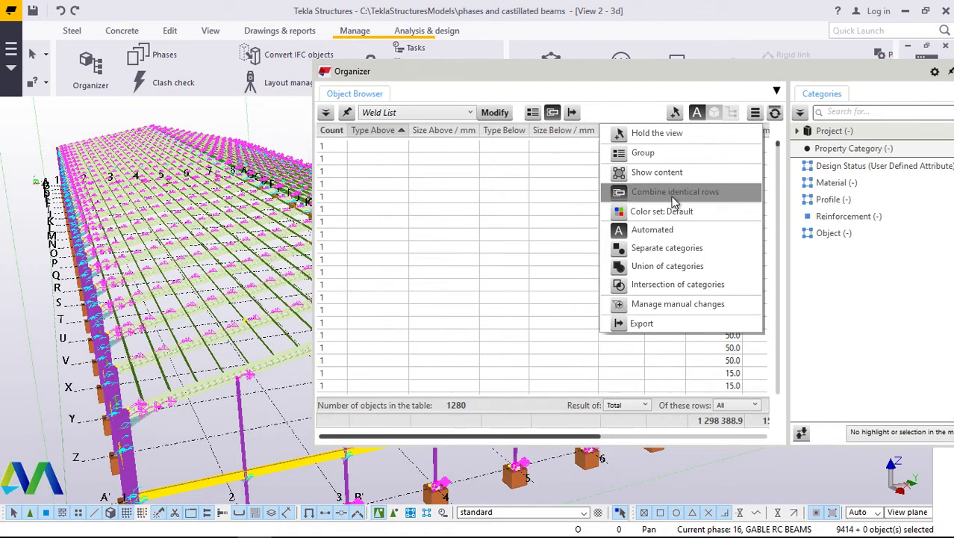
Show the Assembly List in the Organizer, refreshed with counts and a 48.894 t total weight
left_click(592, 335)
scroll(632, 314, "down", 3)
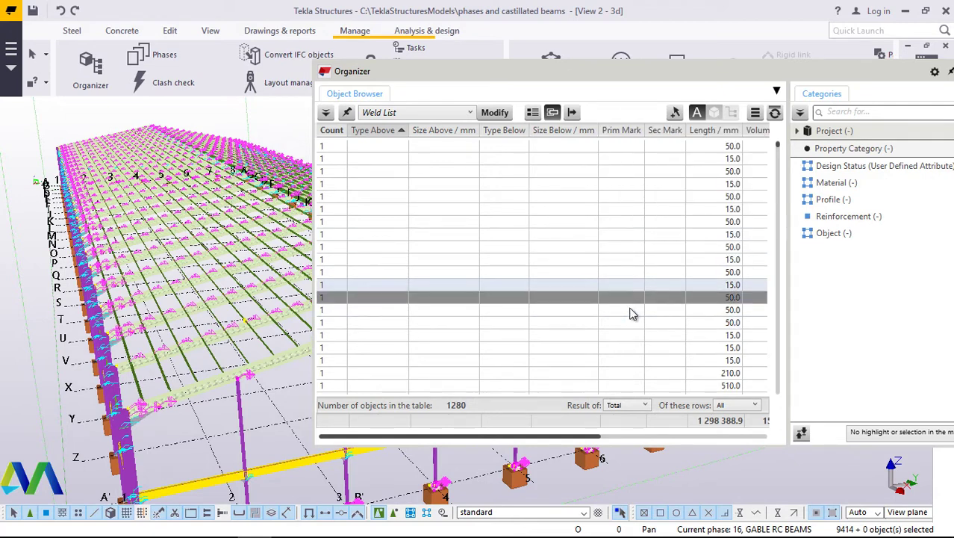
scroll(640, 308, "down", 5)
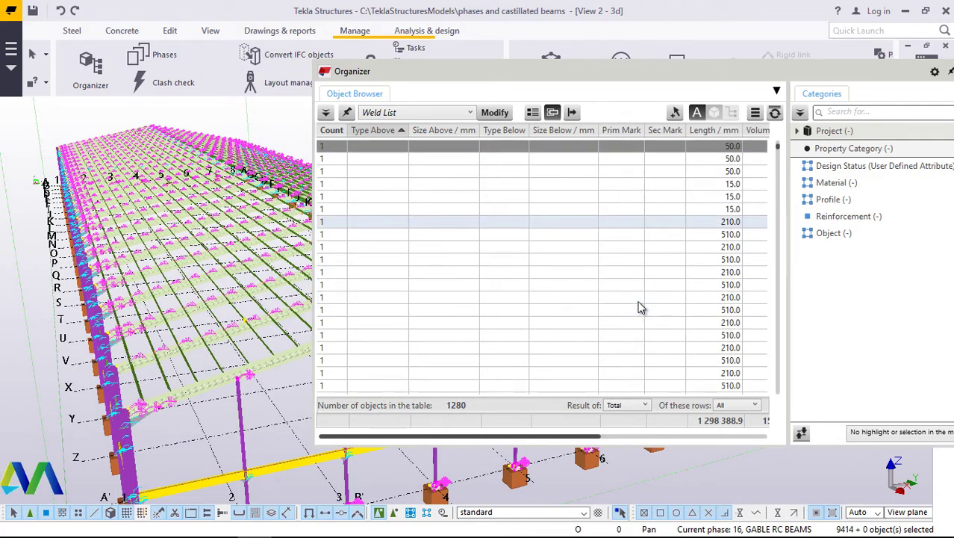
left_click(469, 113)
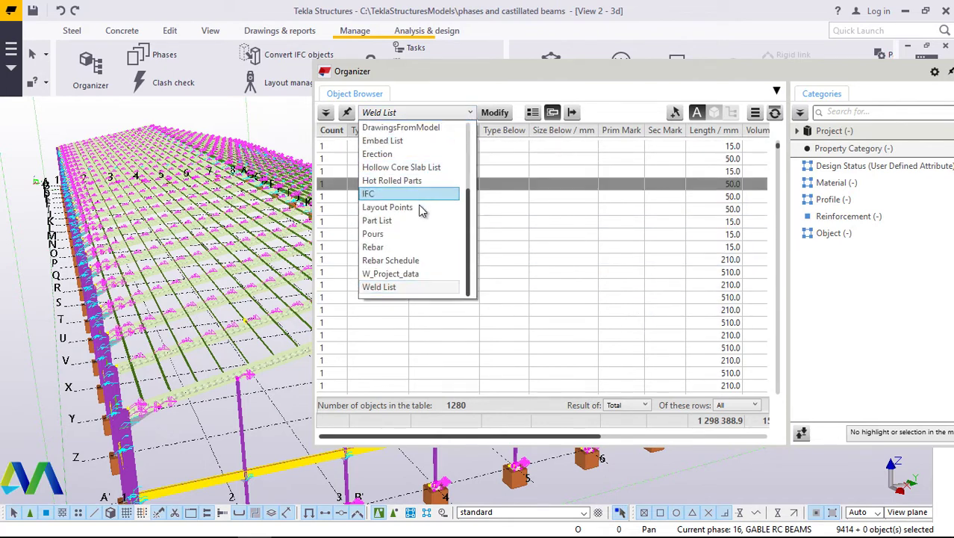
scroll(416, 261, "up", 3)
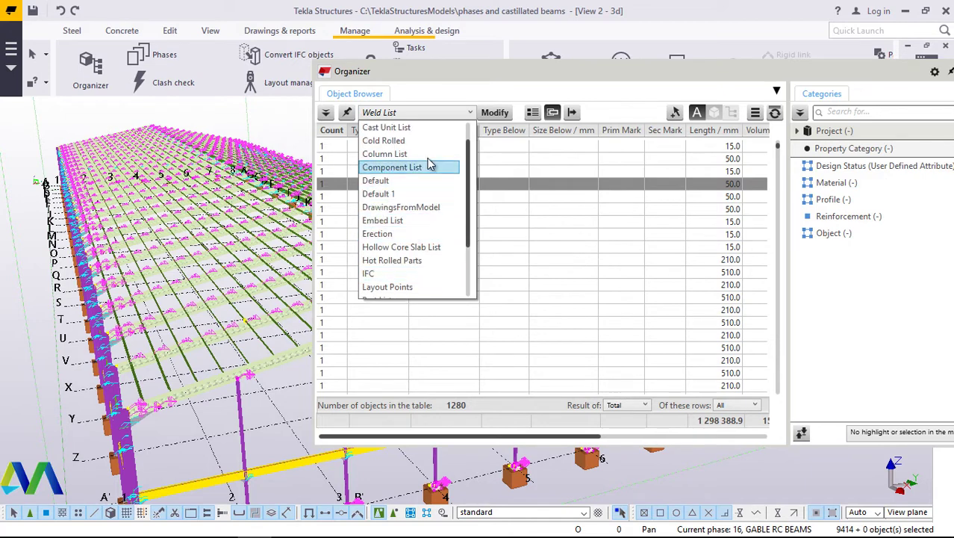
left_click(388, 126)
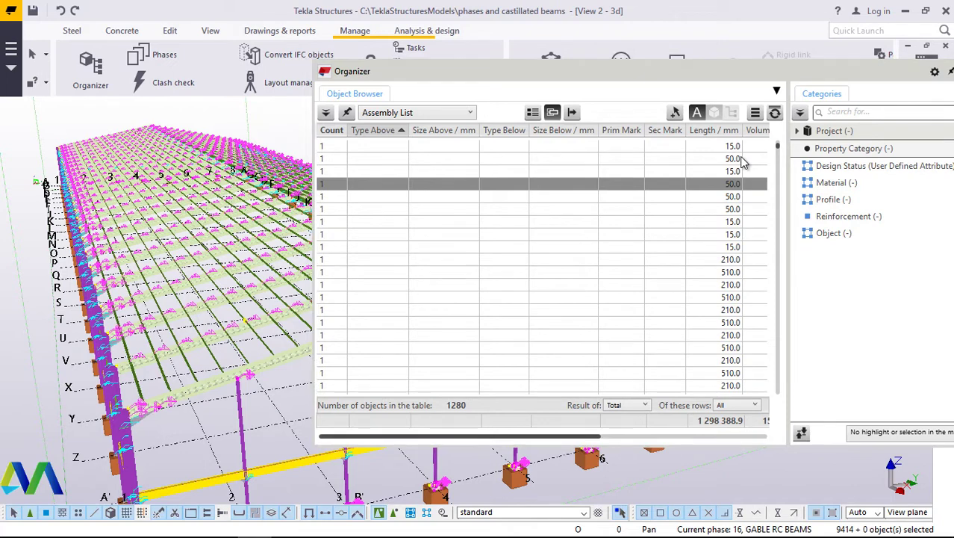
left_click(752, 118)
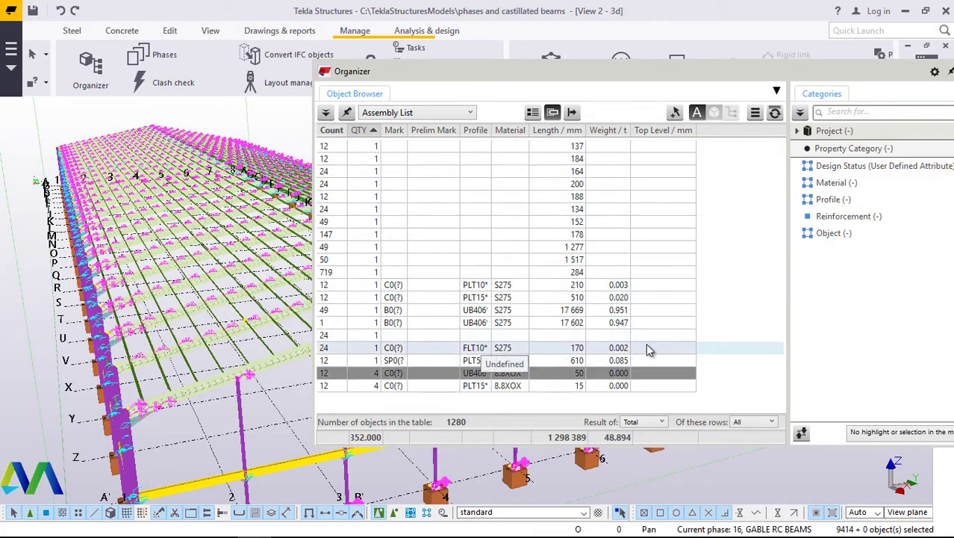
Minimize the Organizer and bring up the Perform numbering options on Drawings & reports
left_click_drag(709, 70, 590, 74)
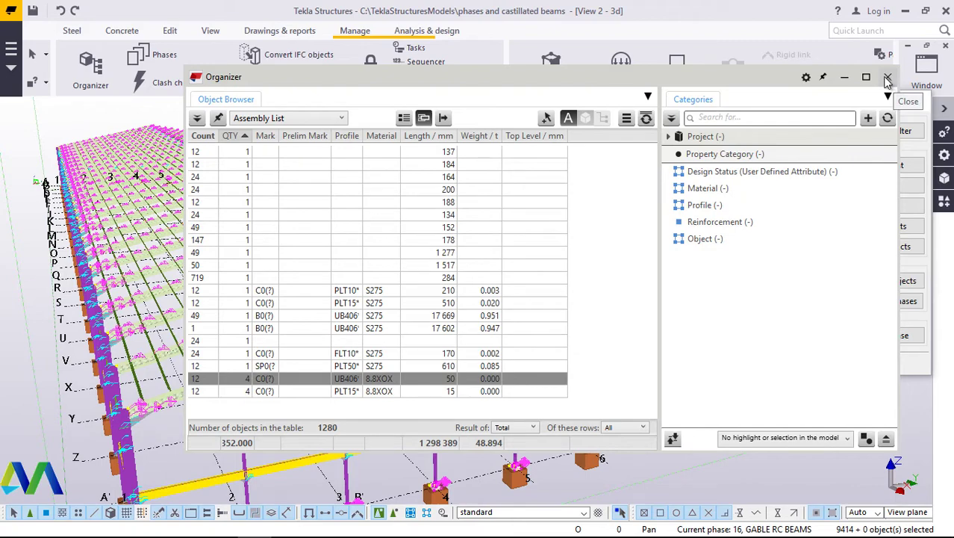
left_click(843, 77)
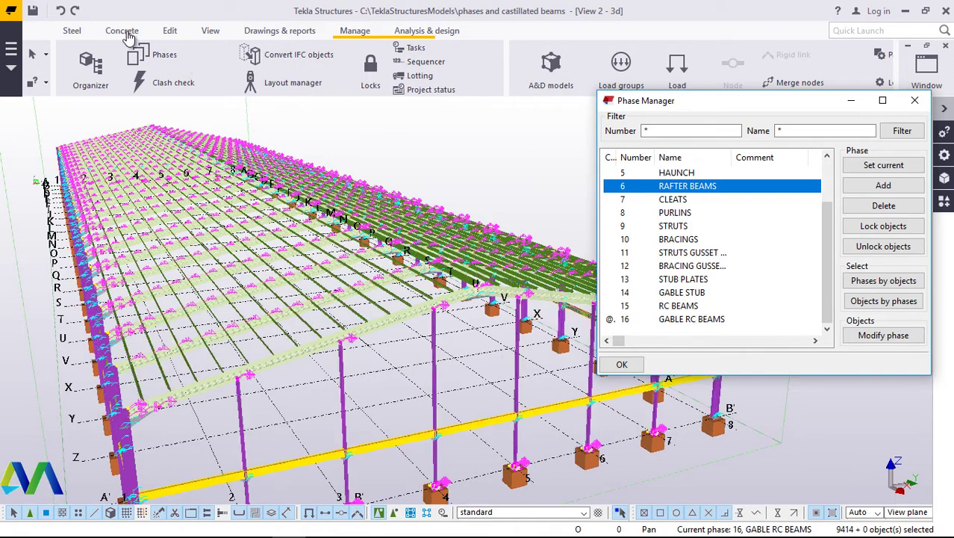
left_click(287, 32)
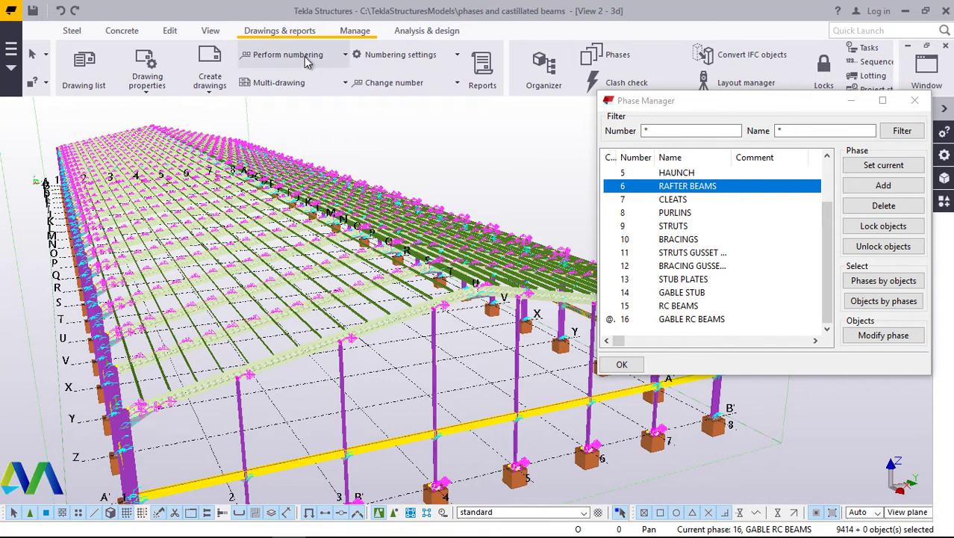
left_click(345, 63)
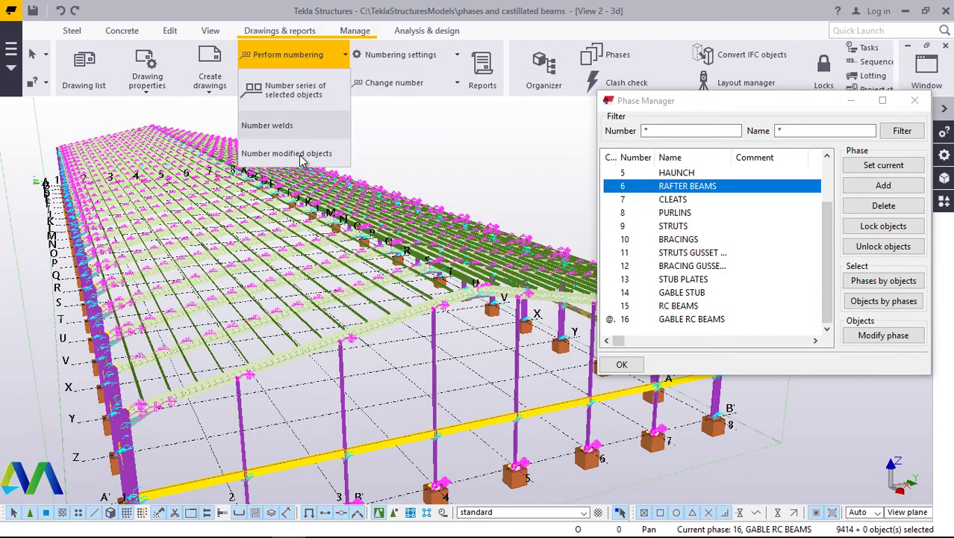
Run Number series of selected objects on the RAFTER BEAMS selection
left_click(303, 93)
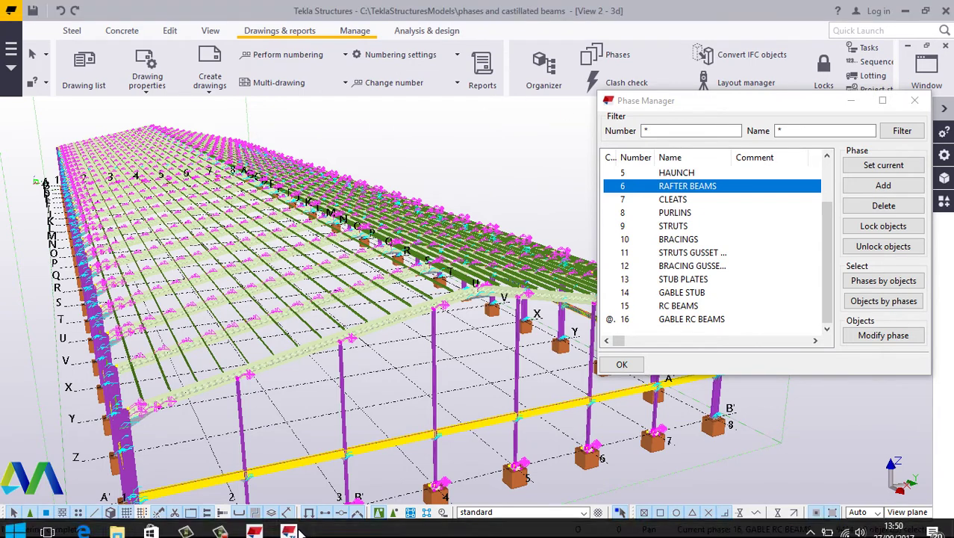
Bring the Organizer forward and switch its Object Browser view to Column List
left_click(269, 526)
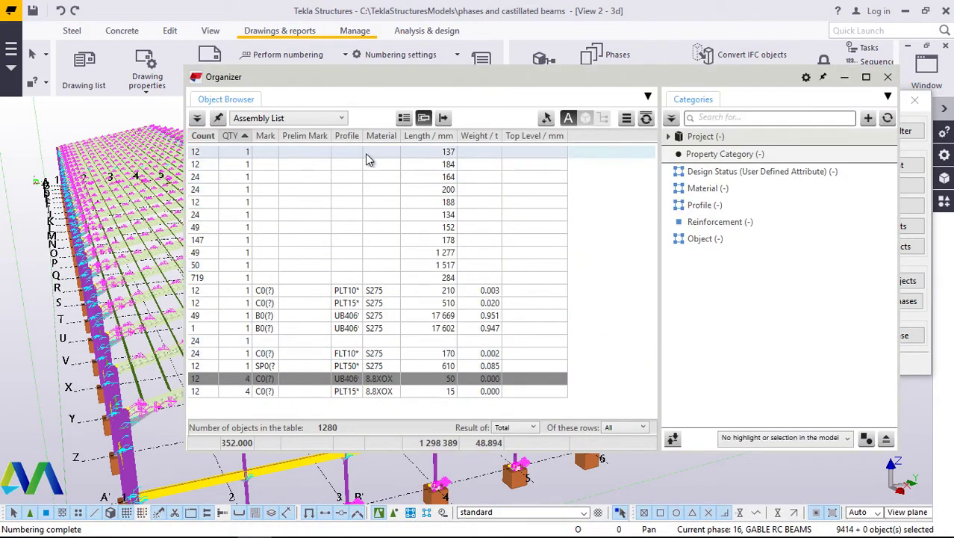
left_click(341, 118)
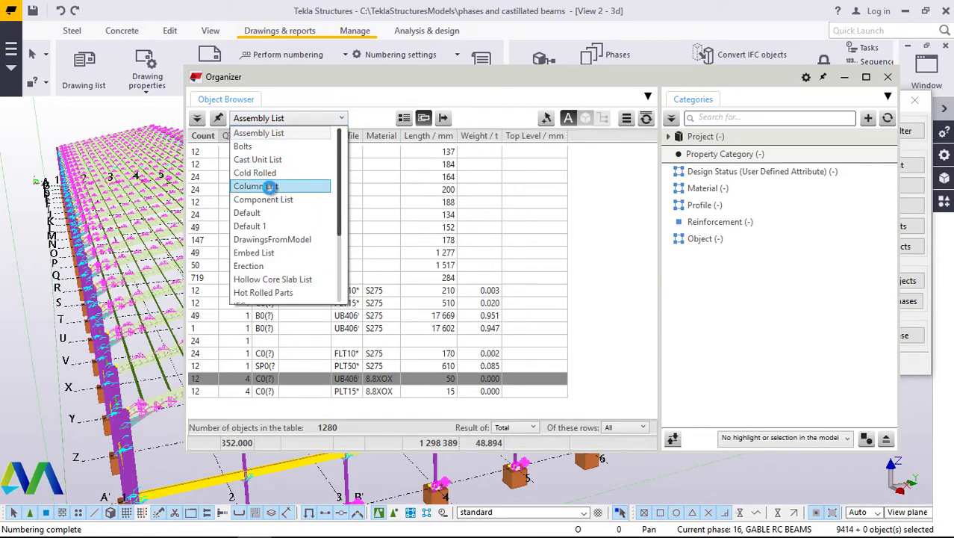
left_click(270, 185)
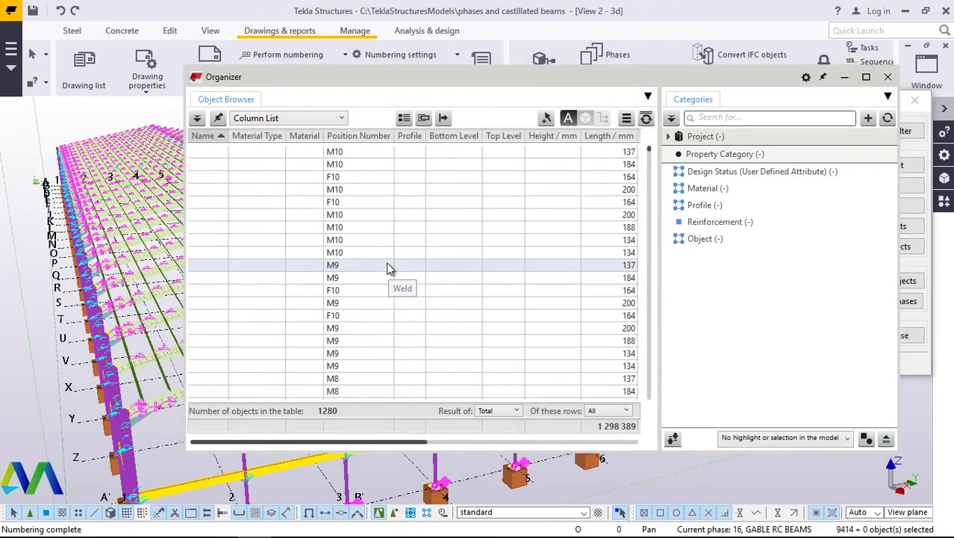
Scroll through the Column List's 1280 objects, with positions M8 to M10 and F10, and their lengths
scroll(383, 295, "down", 2)
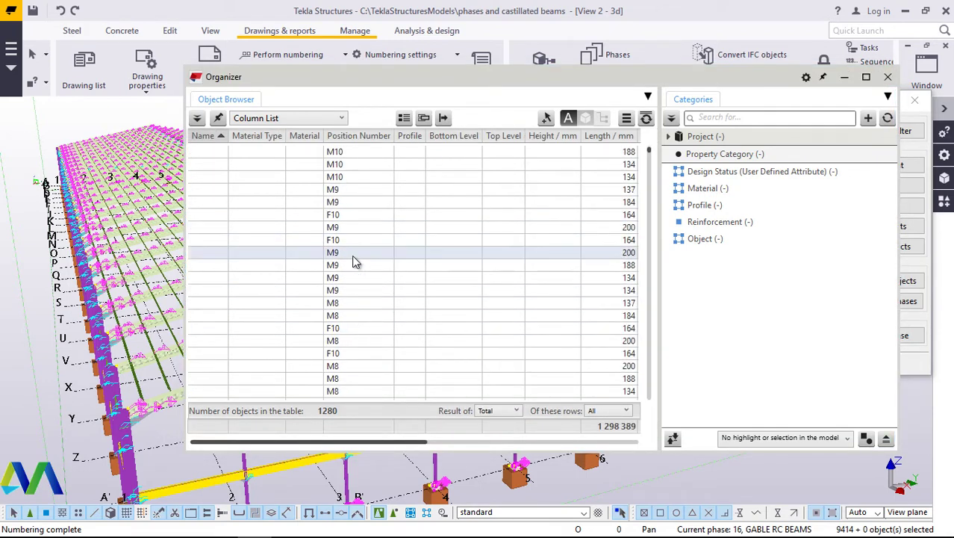
scroll(339, 202, "up", 2)
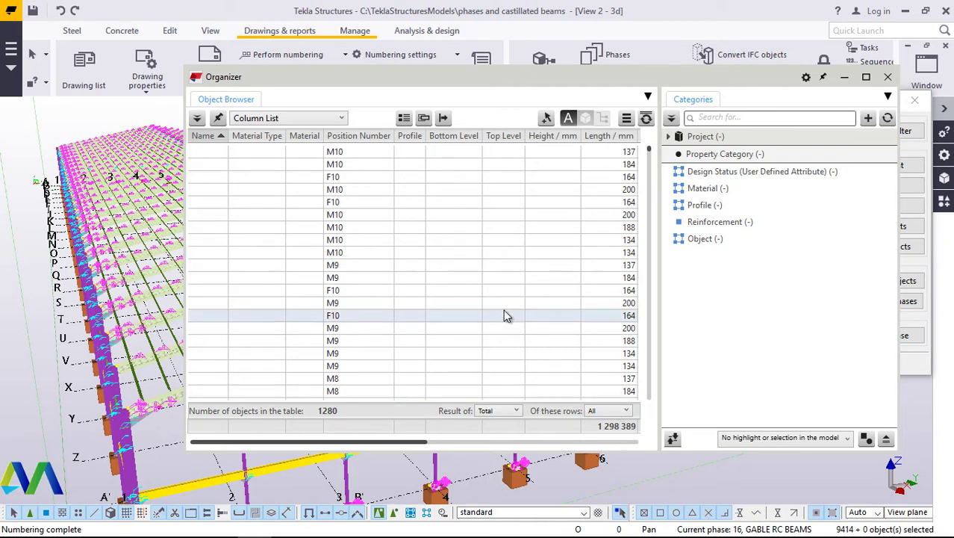
scroll(503, 311, "down", 1)
scroll(505, 307, "down", 4)
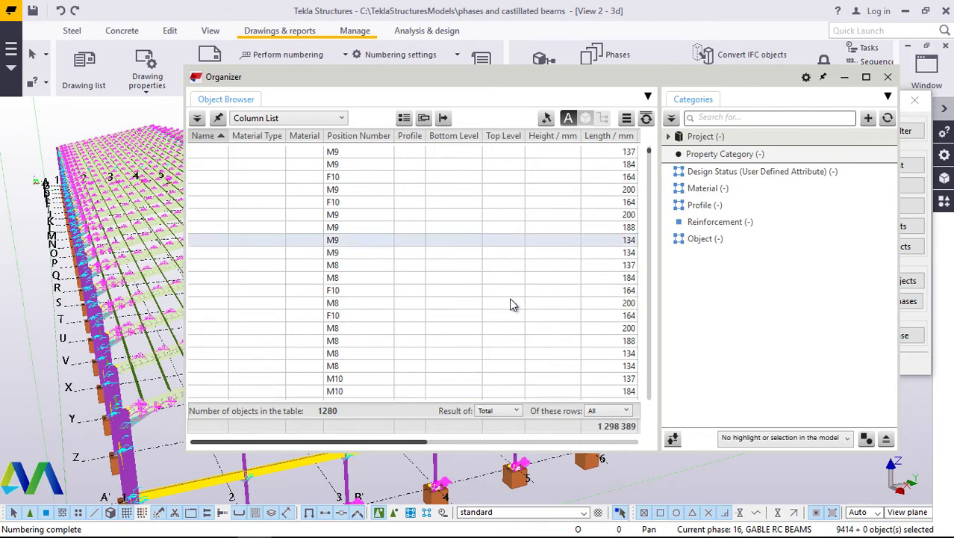
Turn Automated updating off for the Column List, then bring the Count and Name columns back into view
left_click(626, 119)
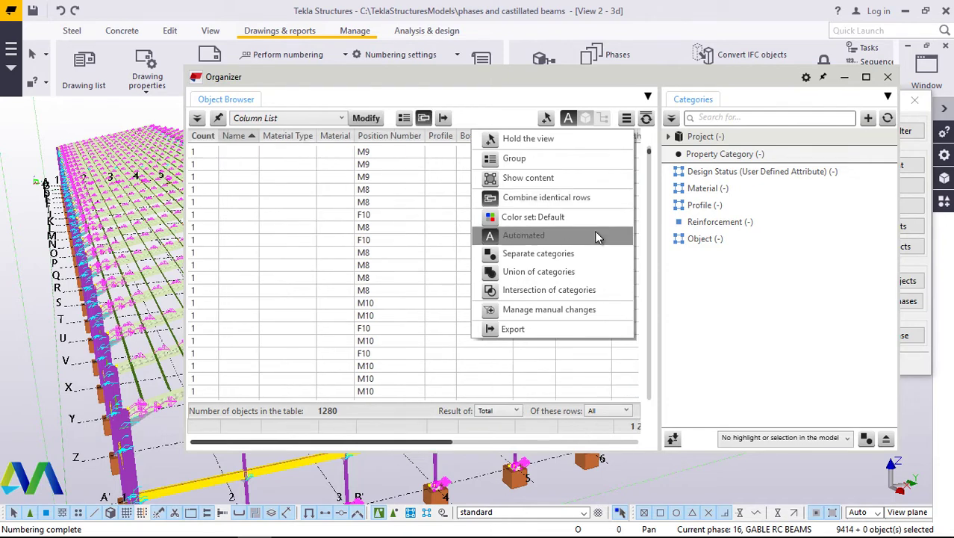
left_click(506, 371)
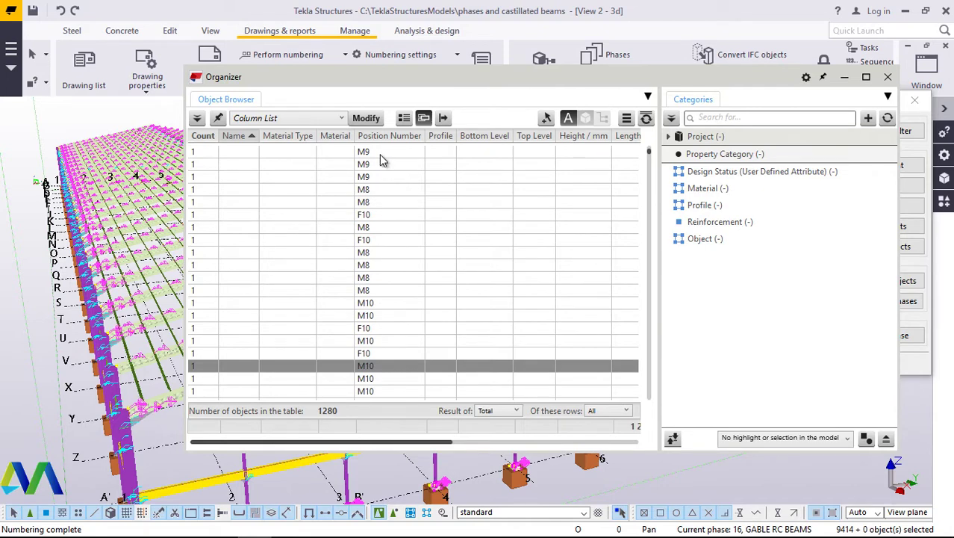
scroll(379, 162, "right", 5)
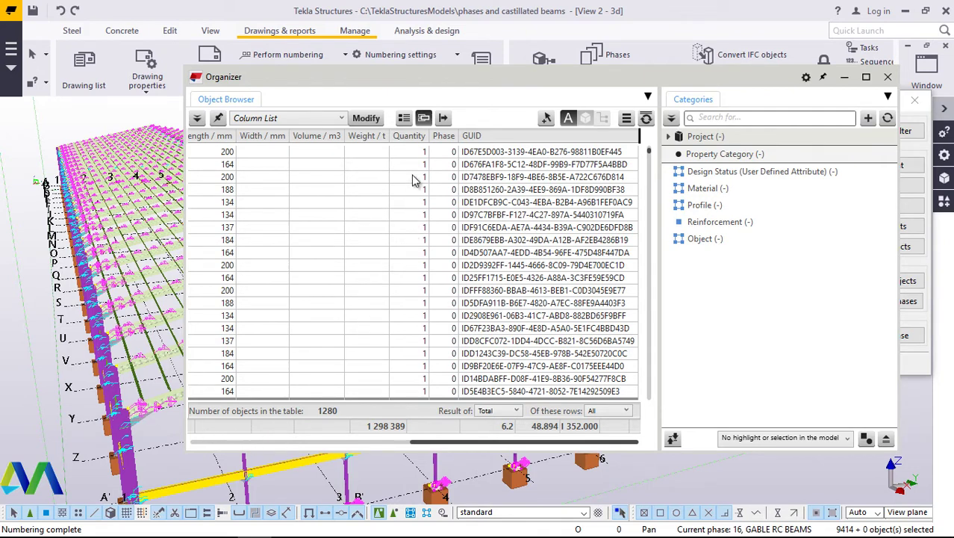
left_click(234, 441)
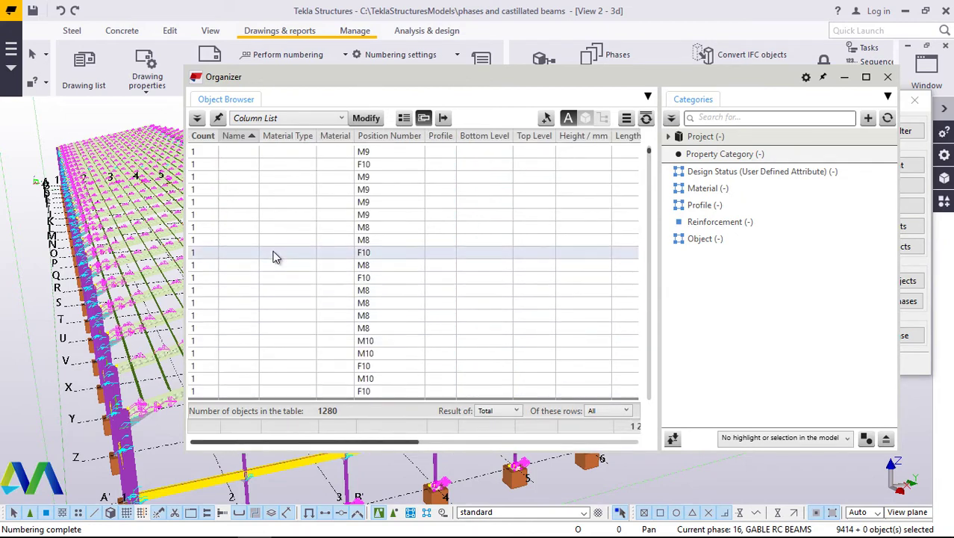
scroll(299, 254, "up", 2)
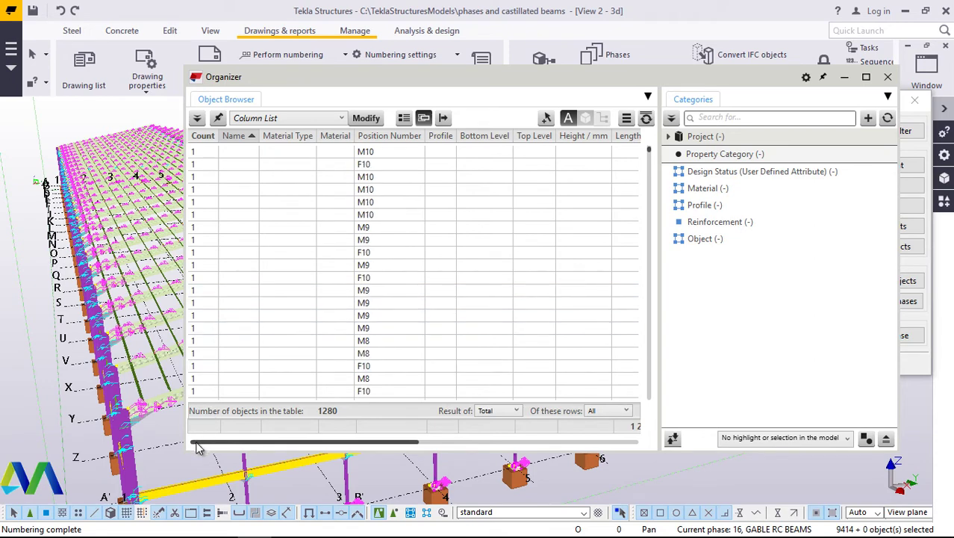
scroll(200, 447, "up", 2)
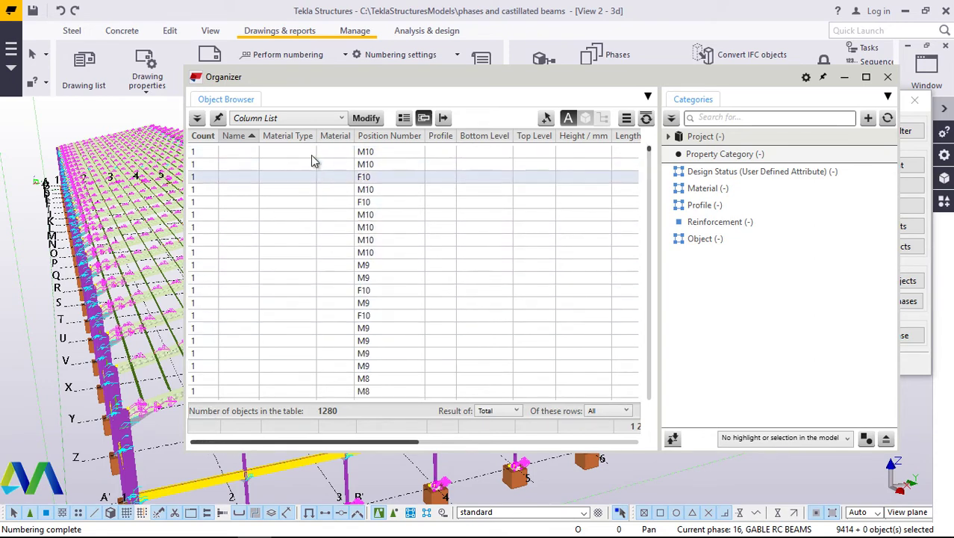
left_click(315, 119)
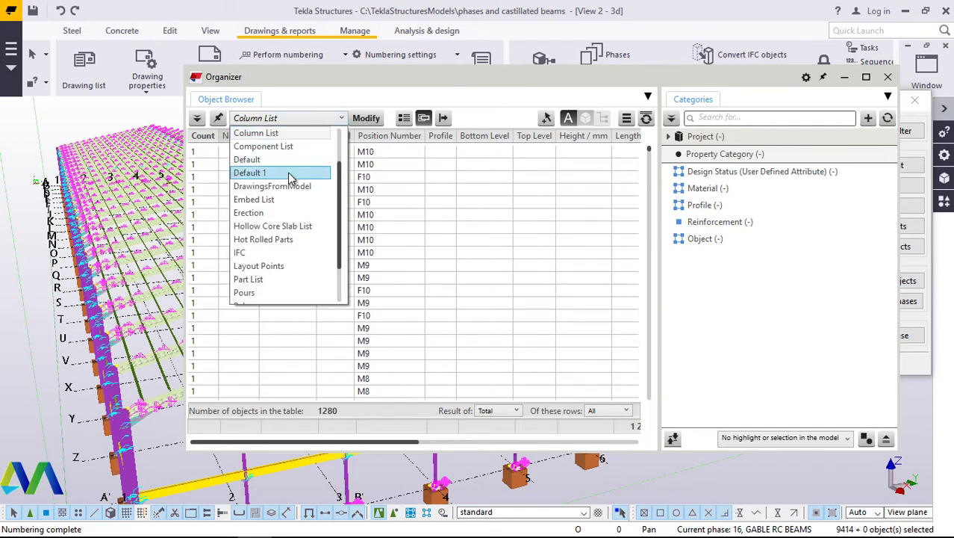
scroll(280, 198, "up", 2)
left_click(269, 133)
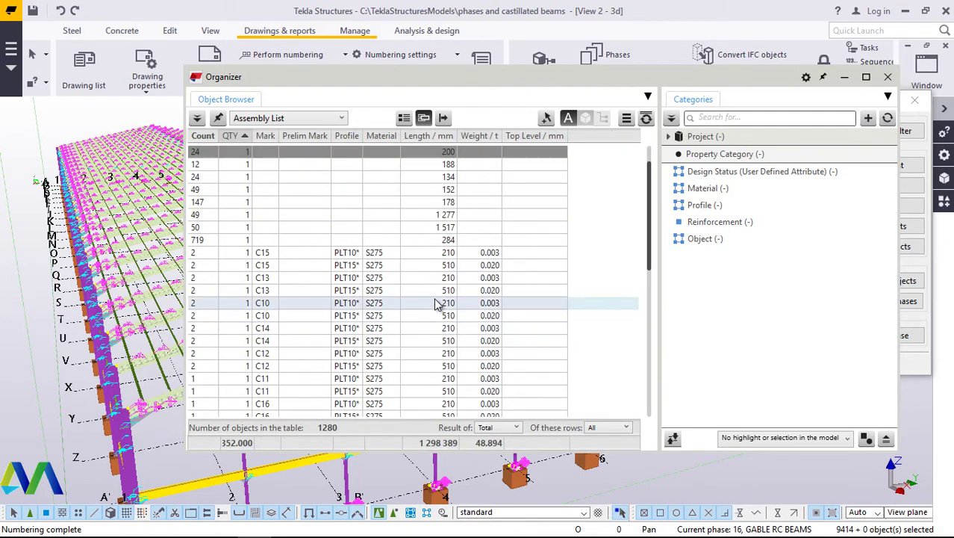
scroll(438, 303, "down", 5)
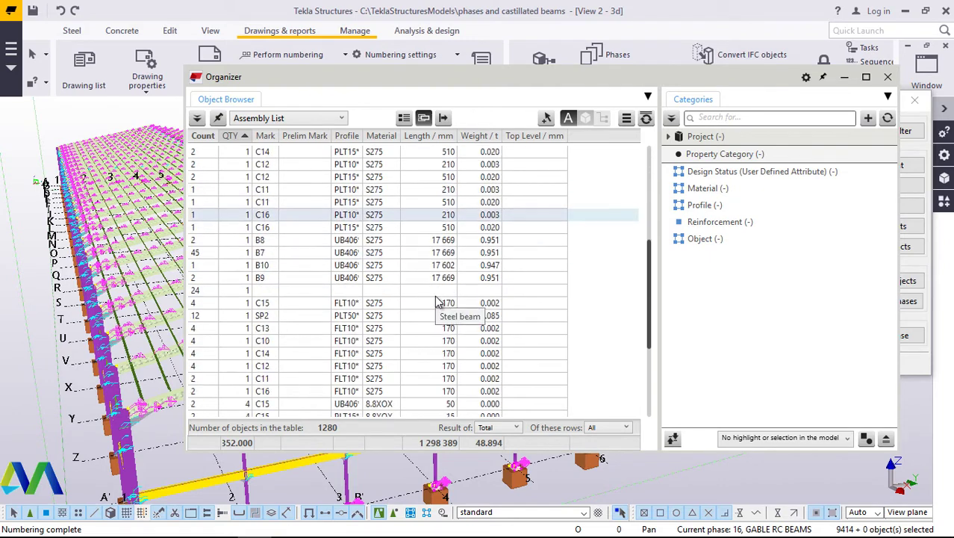
scroll(438, 303, "down", 4)
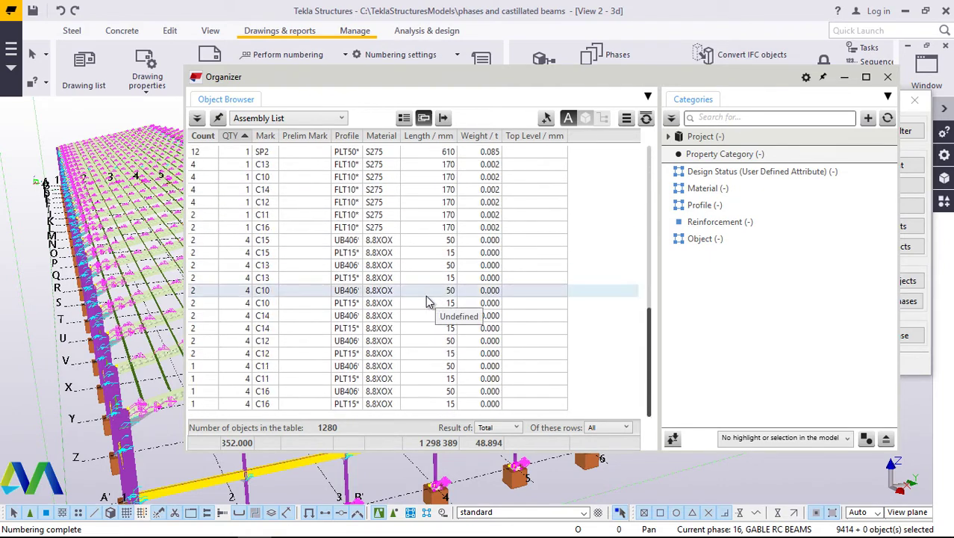
scroll(332, 312, "up", 5)
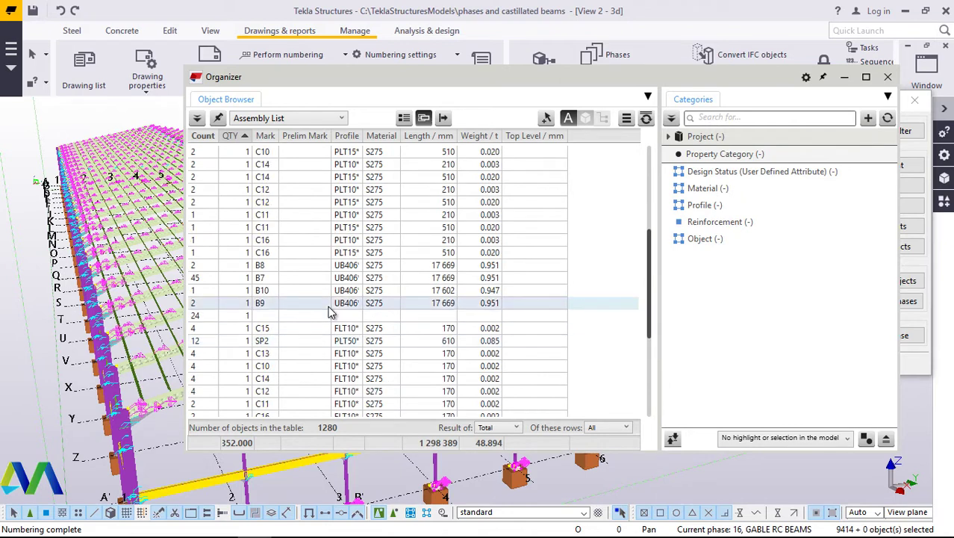
scroll(332, 312, "up", 5)
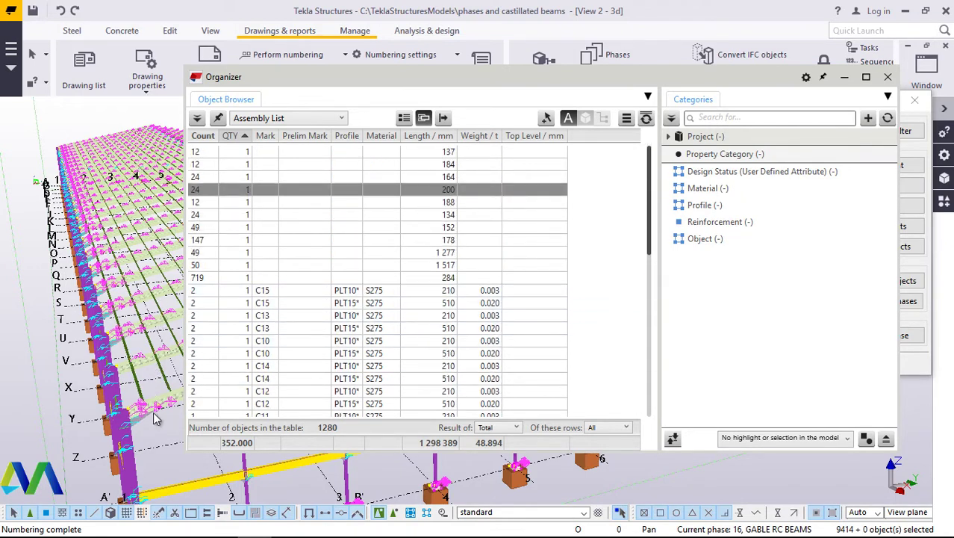
scroll(446, 302, "down", 2)
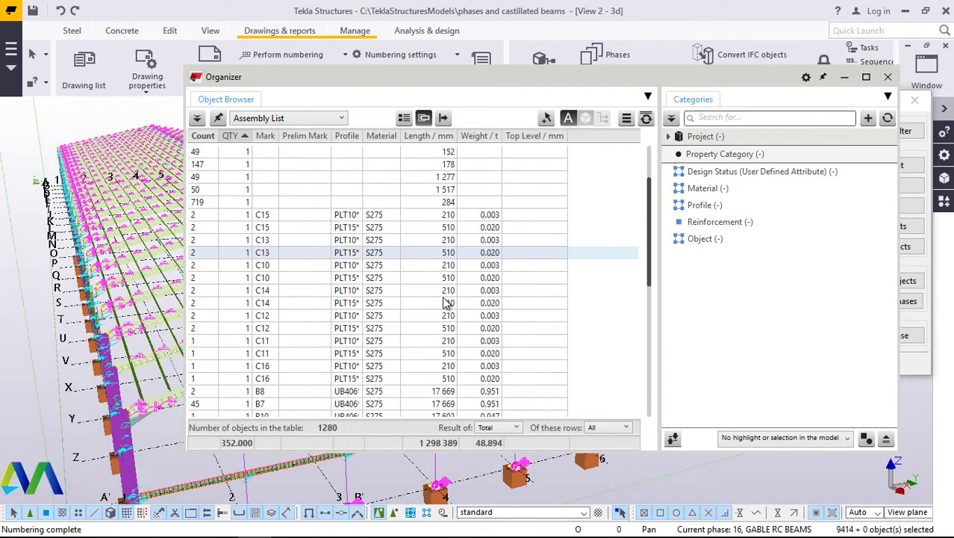
scroll(446, 302, "down", 7)
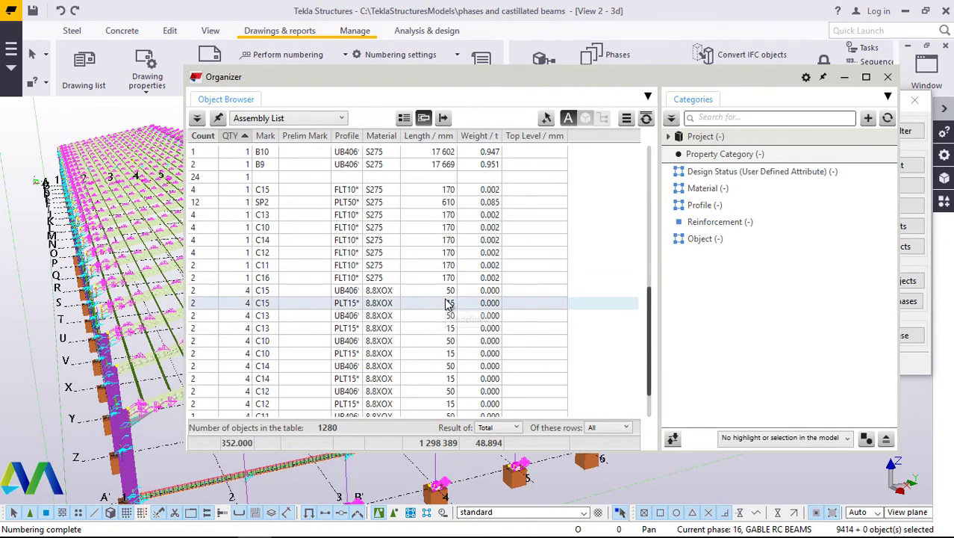
scroll(446, 302, "down", 1)
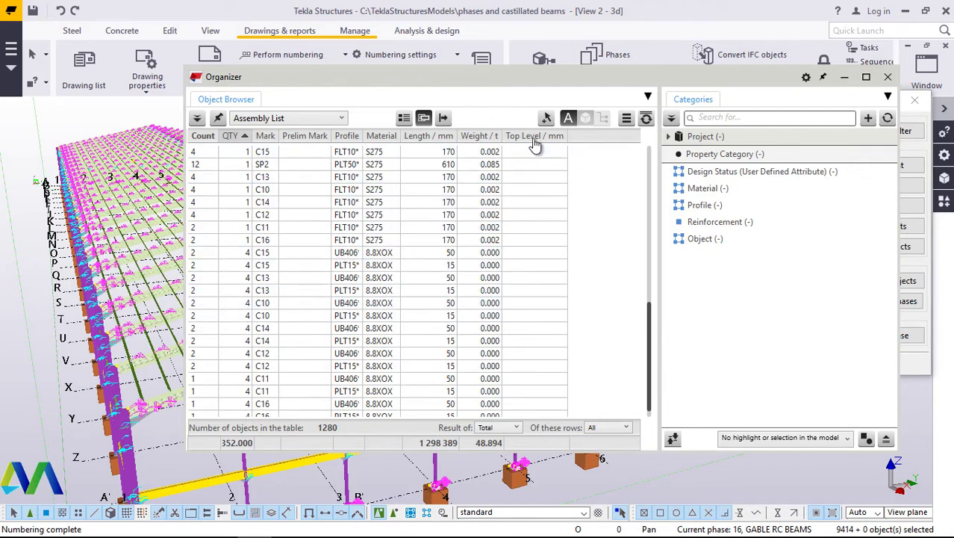
Export the Assembly List to Excel with the default template, updating object properties from the model
left_click(626, 121)
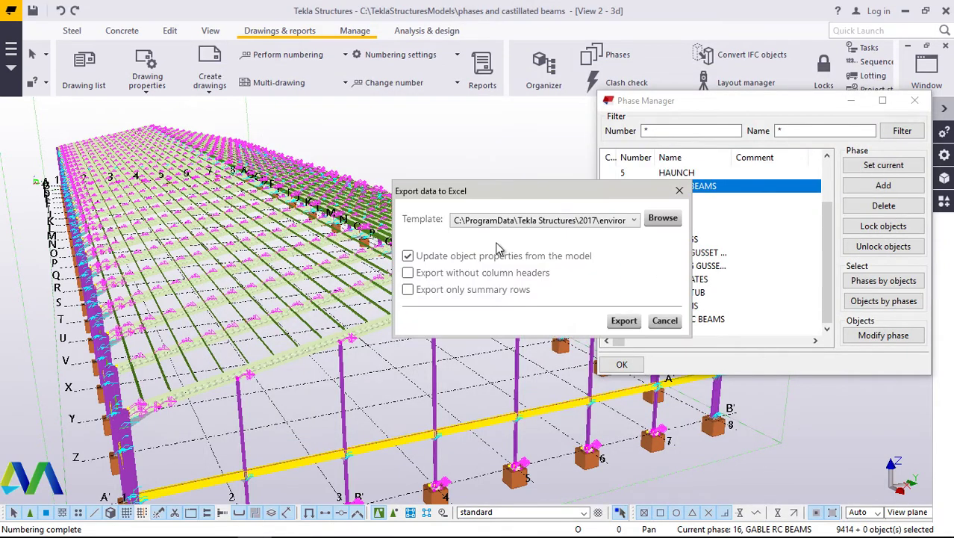
left_click_drag(516, 195, 458, 262)
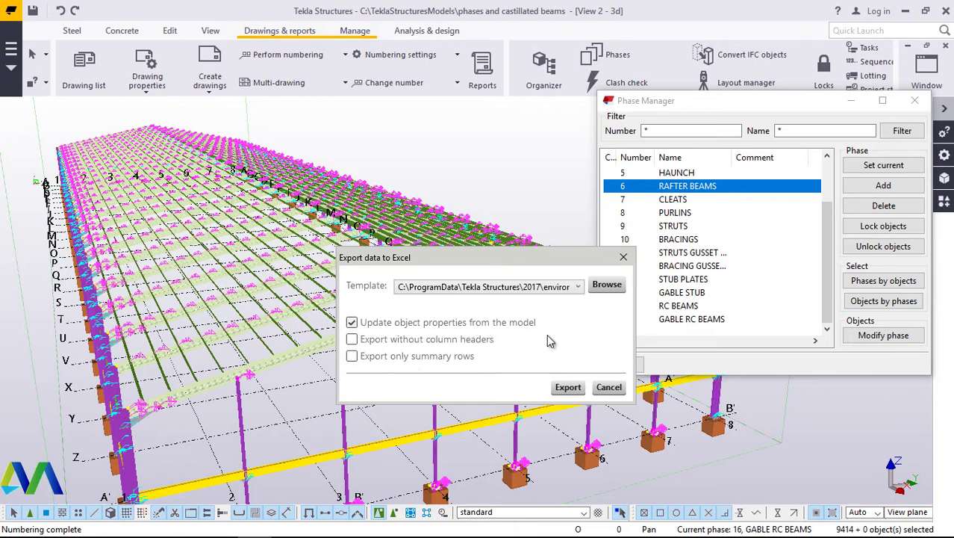
left_click(566, 387)
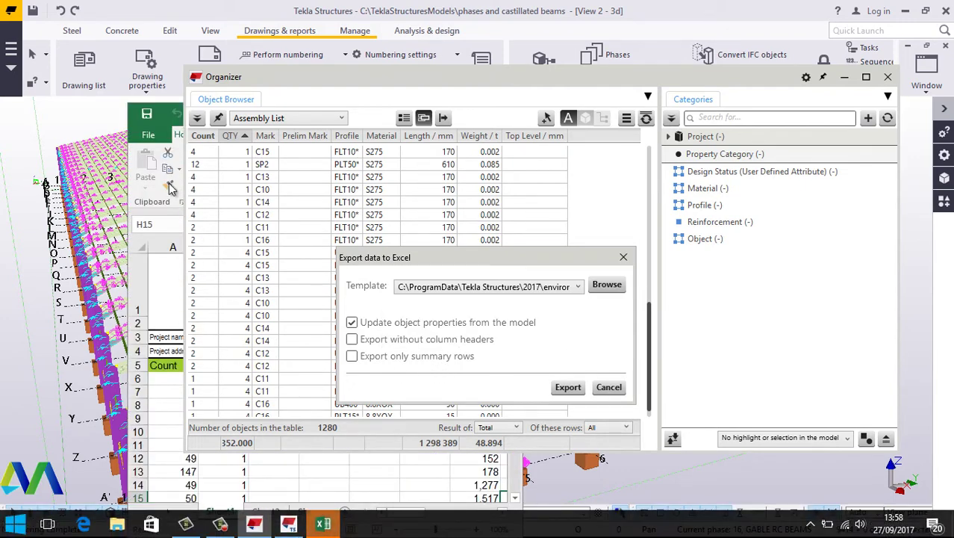
Maximize the exported workbook and check the Total row, including the 1,298,389 length total in G61
left_click(161, 121)
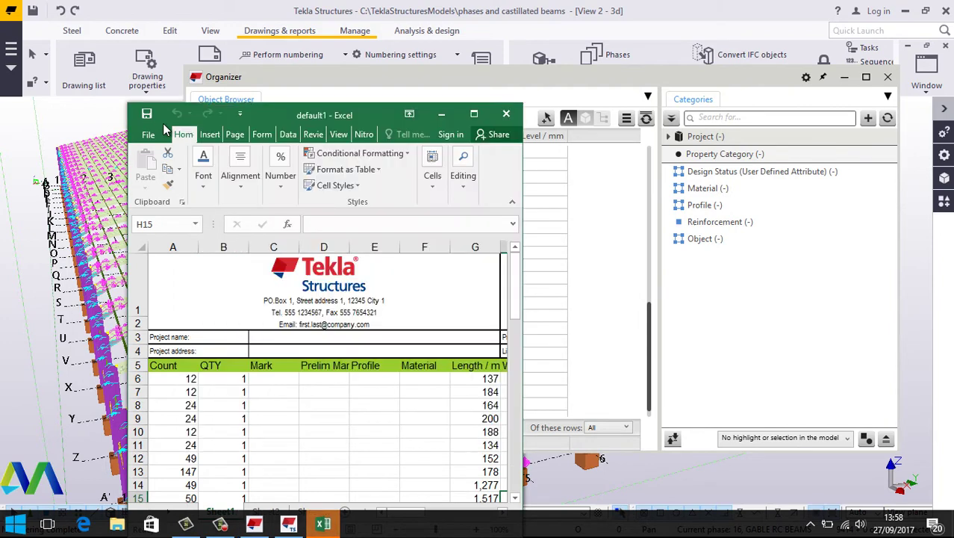
left_click(474, 115)
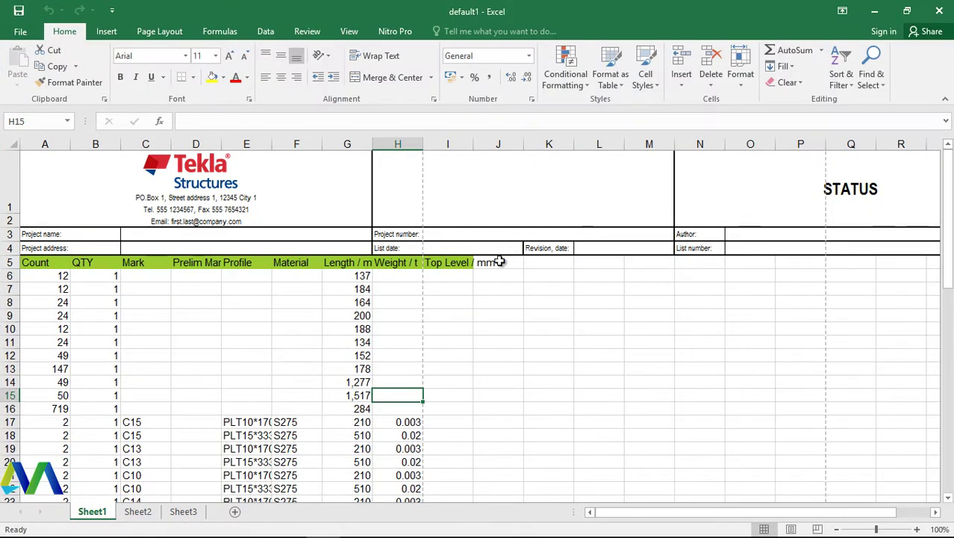
scroll(260, 312, "down", 12)
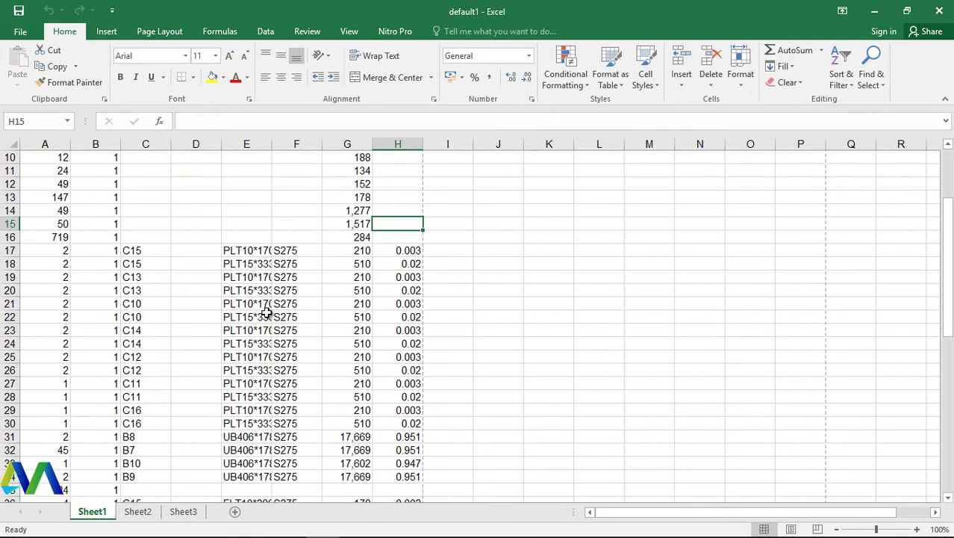
scroll(266, 312, "down", 7)
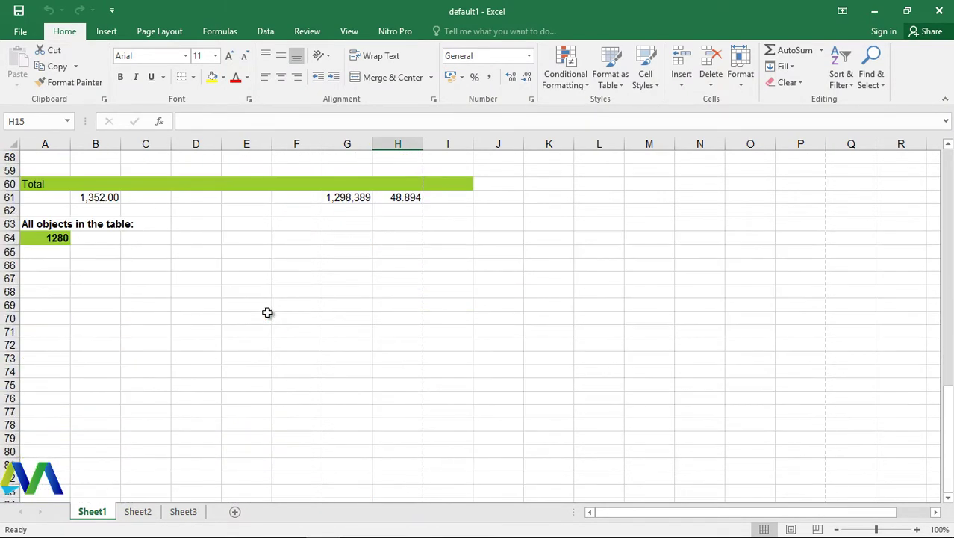
scroll(268, 312, "up", 2)
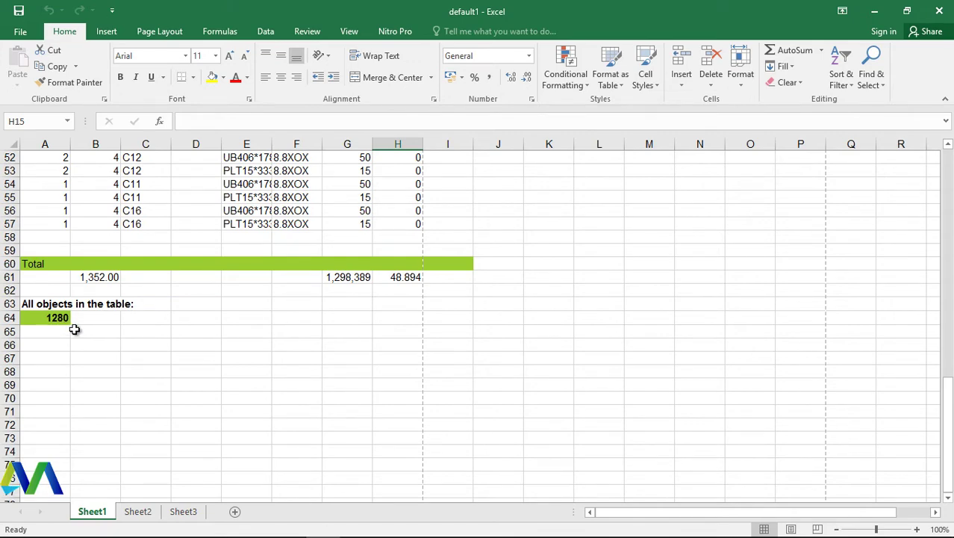
scroll(75, 329, "up", 3)
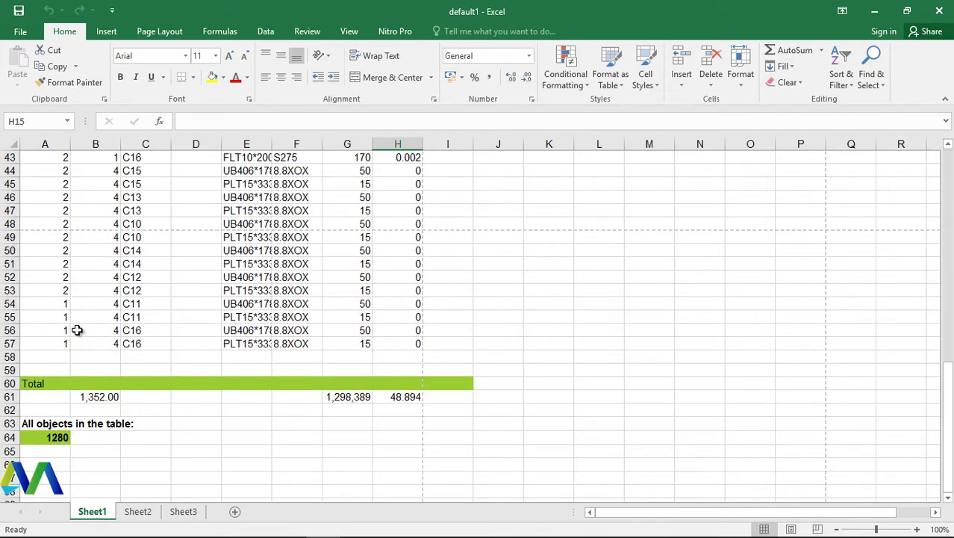
left_click(357, 398)
scroll(364, 388, "up", 5)
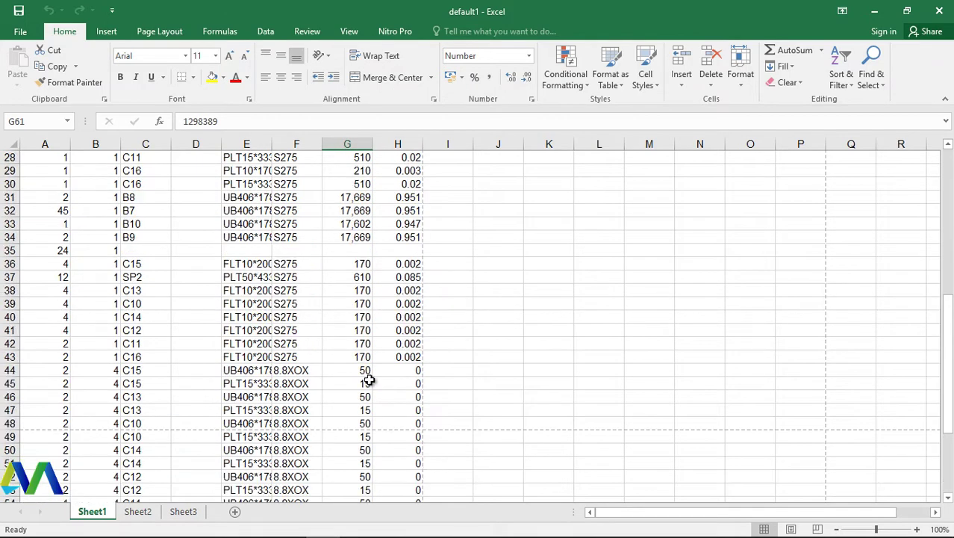
scroll(369, 381, "up", 9)
scroll(368, 381, "down", 3)
scroll(254, 266, "down", 3)
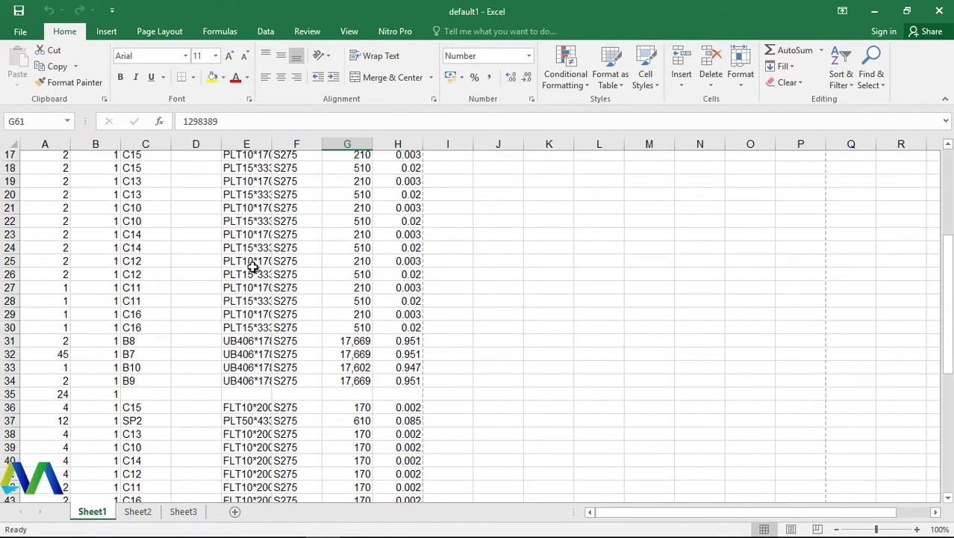
scroll(254, 266, "up", 6)
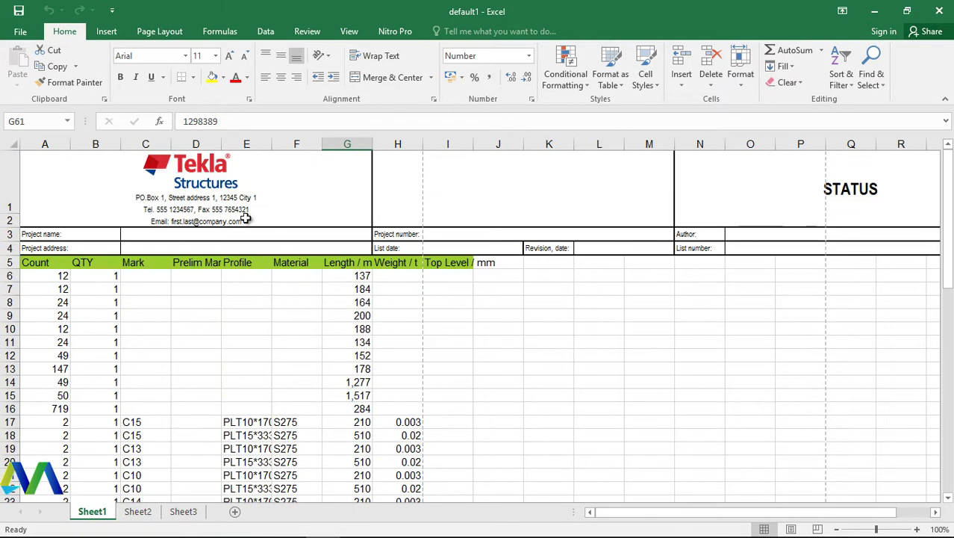
Inspect the Tekla header cells: address block A1, H1:M2, STATUS, Project name and Project address
left_click(206, 196)
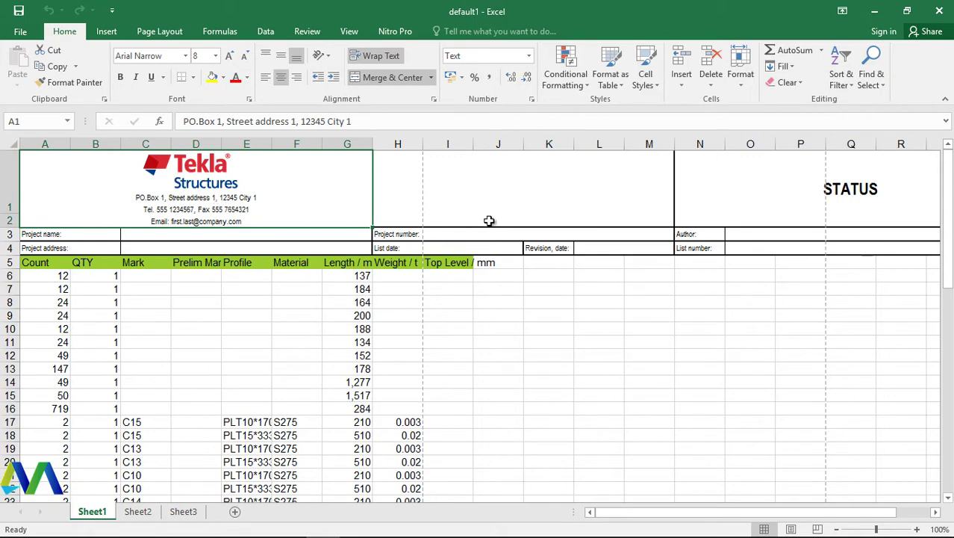
left_click(533, 205)
left_click(825, 196)
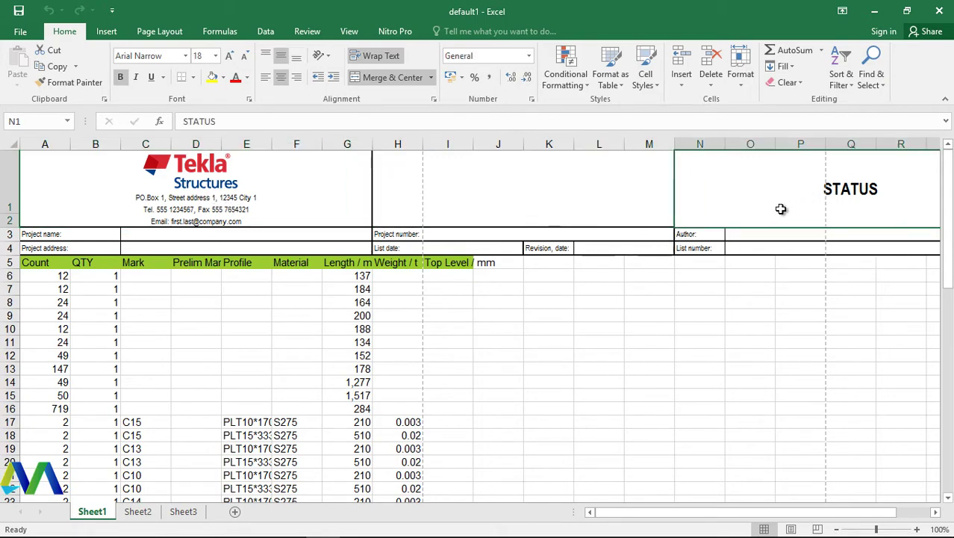
scroll(98, 277, "down", 2)
scroll(90, 254, "up", 2)
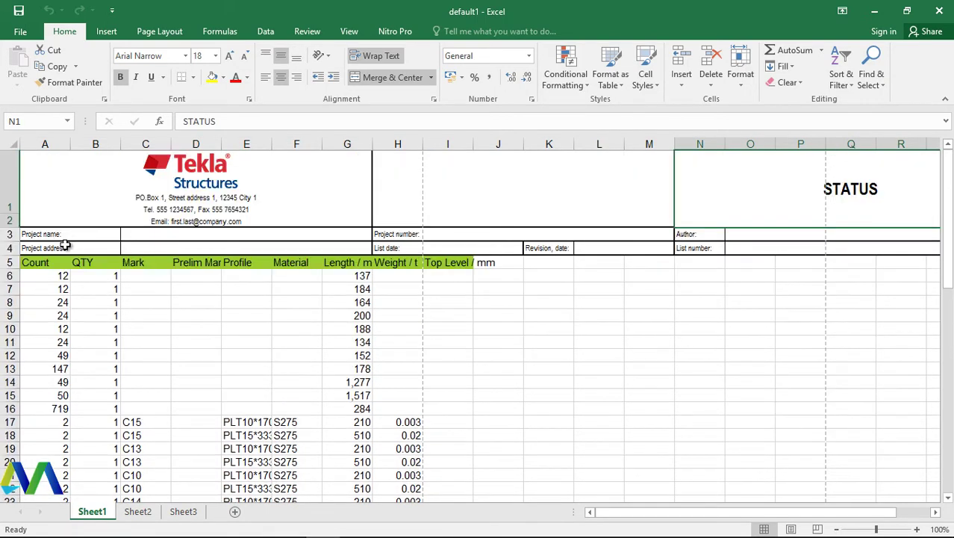
left_click(53, 234)
left_click(64, 247)
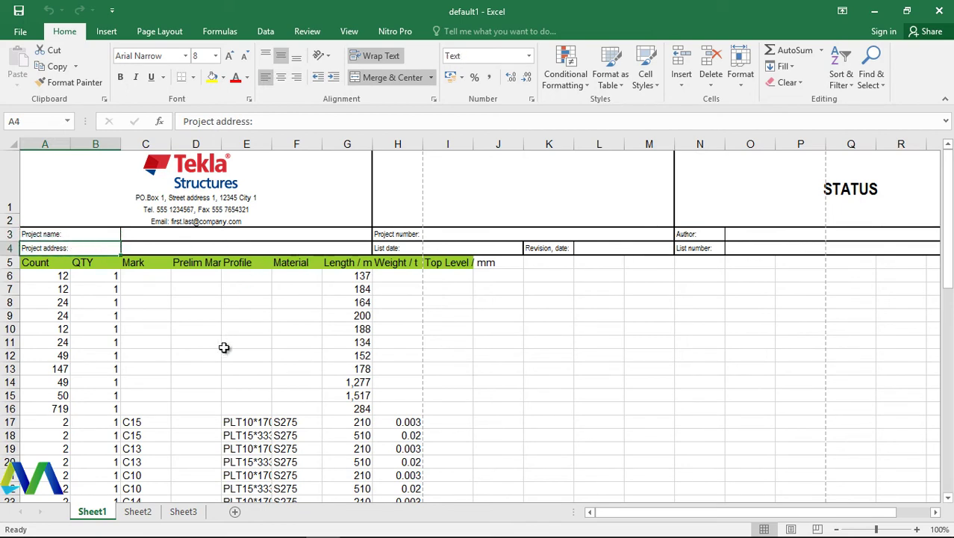
scroll(107, 387, "down", 12)
scroll(180, 392, "down", 3)
scroll(193, 373, "up", 15)
scroll(193, 373, "down", 1)
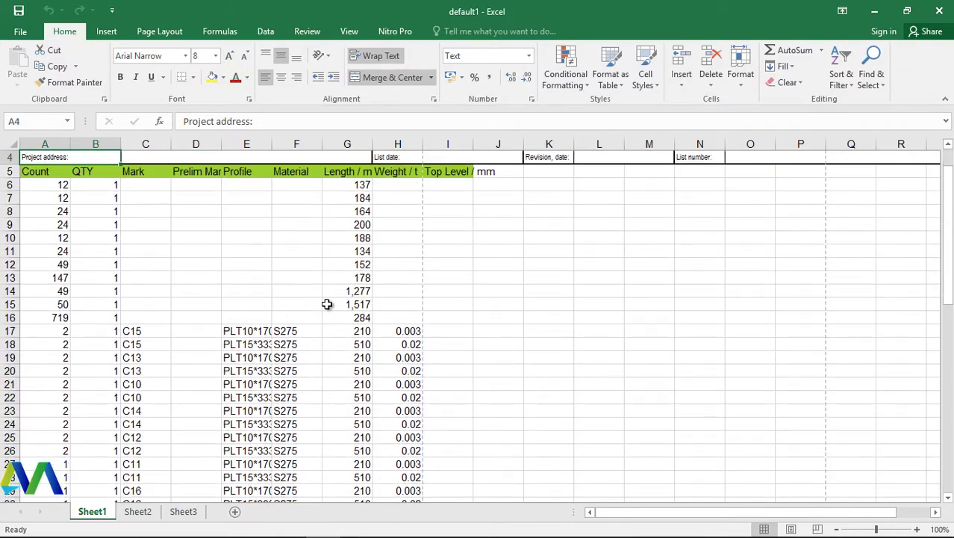
Restore down the default1 workbook and drag it right, next to the Organizer's 1280-object Assembly List
left_click(907, 15)
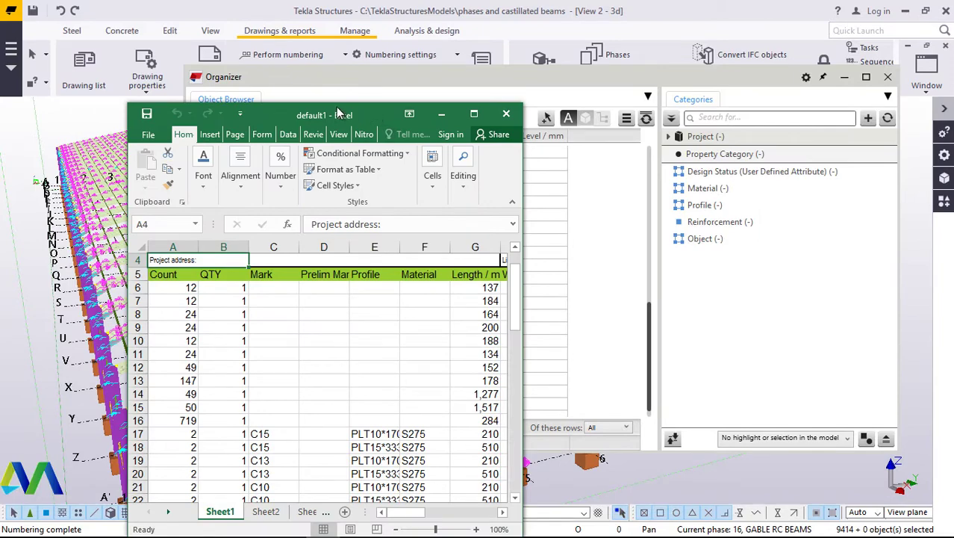
left_click_drag(294, 113, 559, 65)
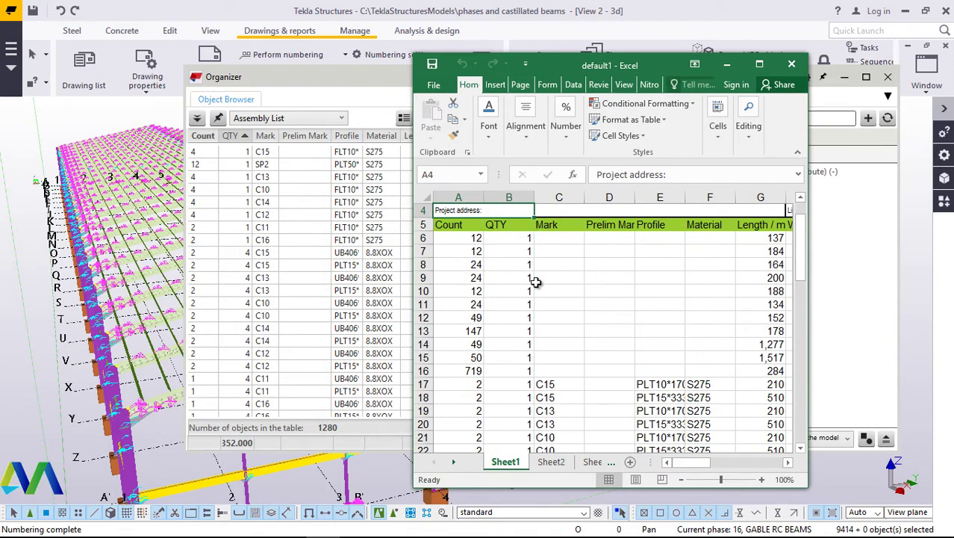
scroll(513, 297, "up", 1)
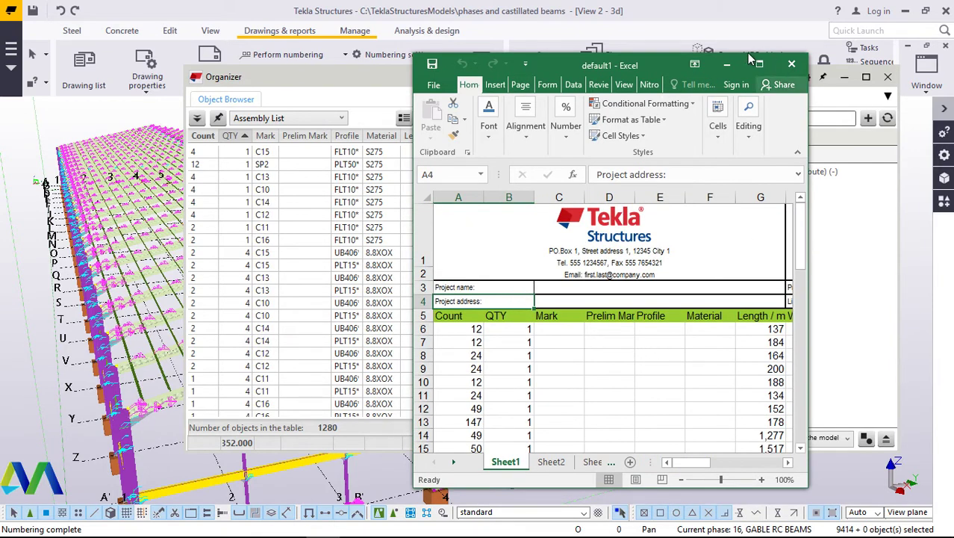
mouse_move(552, 60)
left_mouse_down()
mouse_move(548, 84)
mouse_move(548, 71)
left_mouse_up()
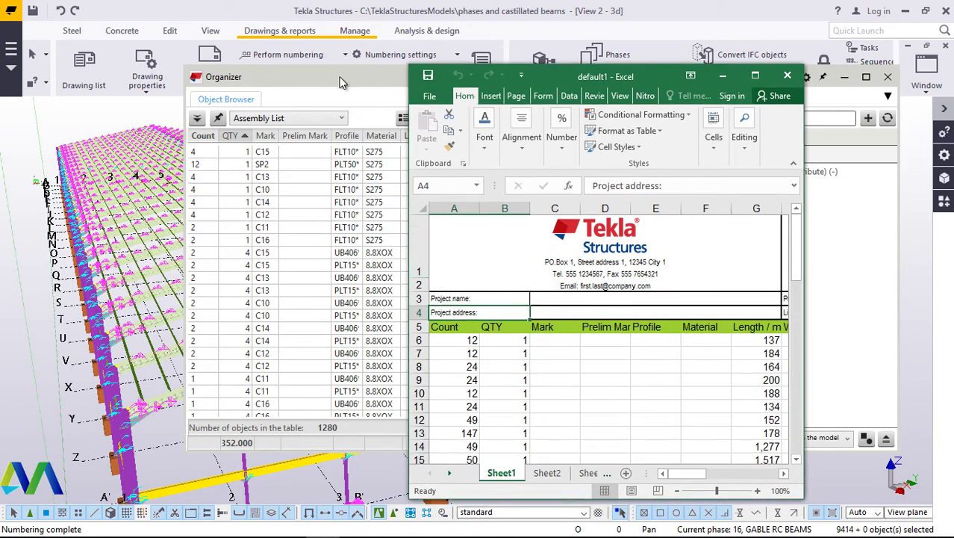
left_click_drag(340, 80, 310, 77)
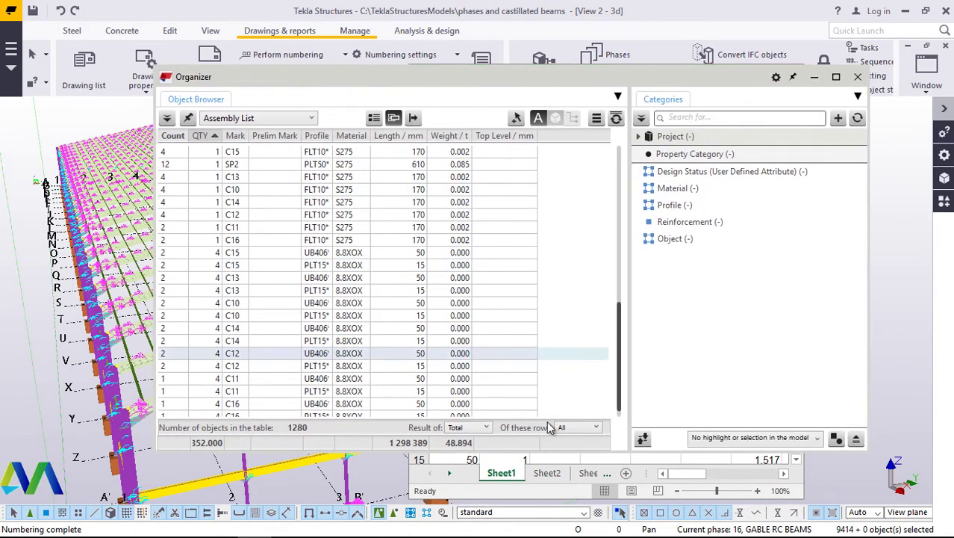
left_click(469, 491)
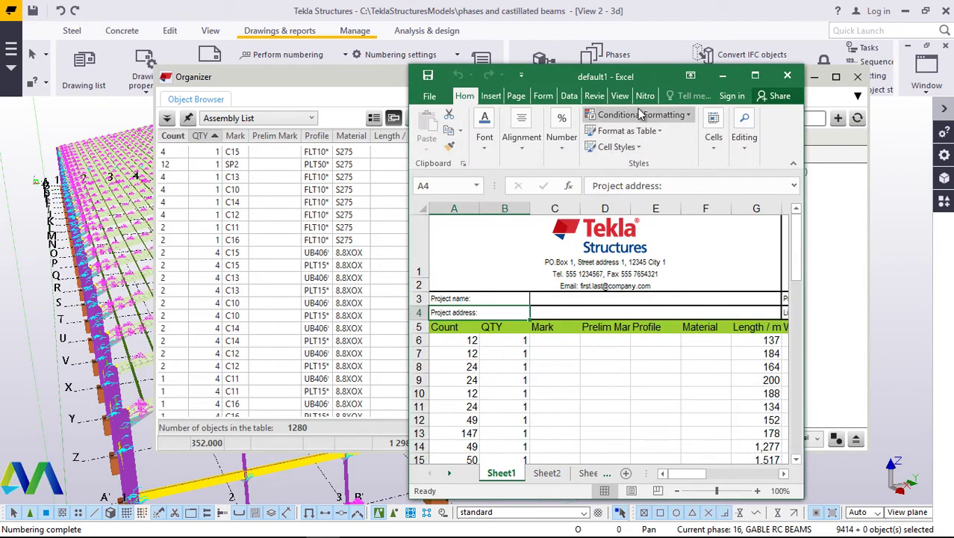
left_click_drag(660, 78, 680, 73)
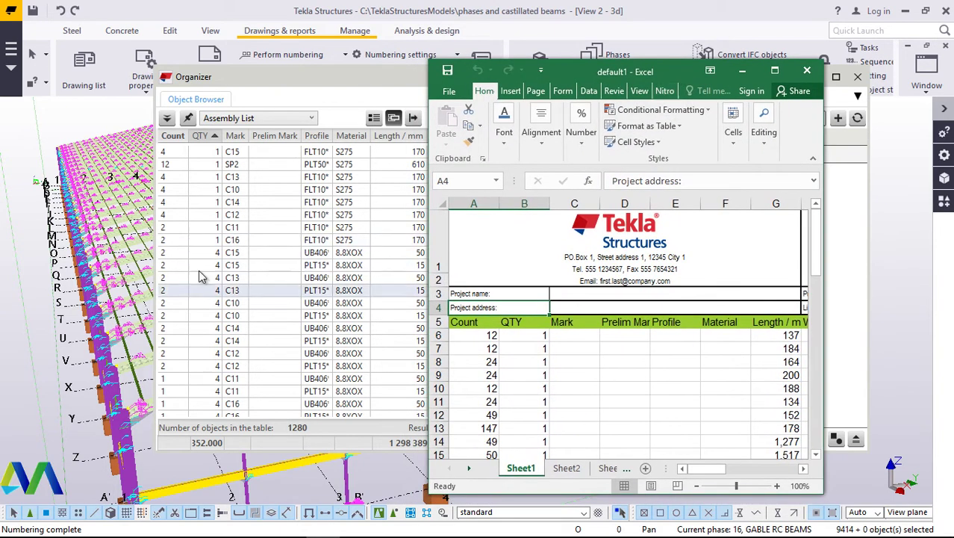